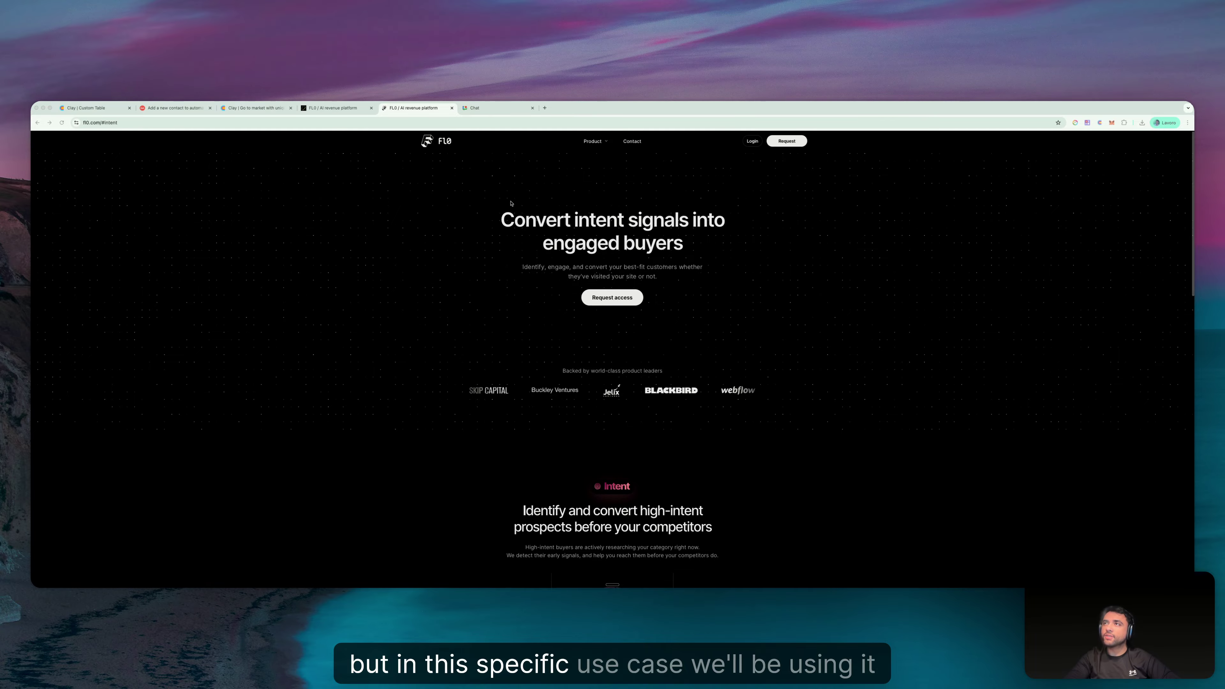
Switch to the Fl0 web app, view the Website Visitors page and return to the Search Intent page
left_click(533, 108)
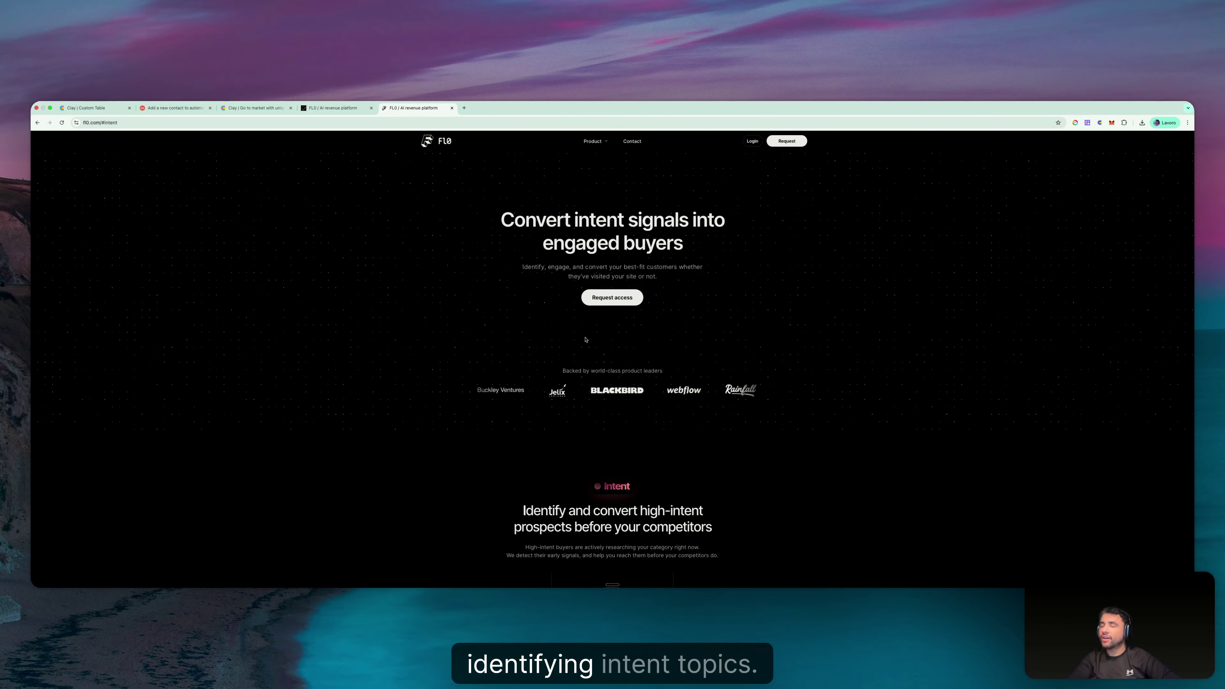
left_click(332, 109)
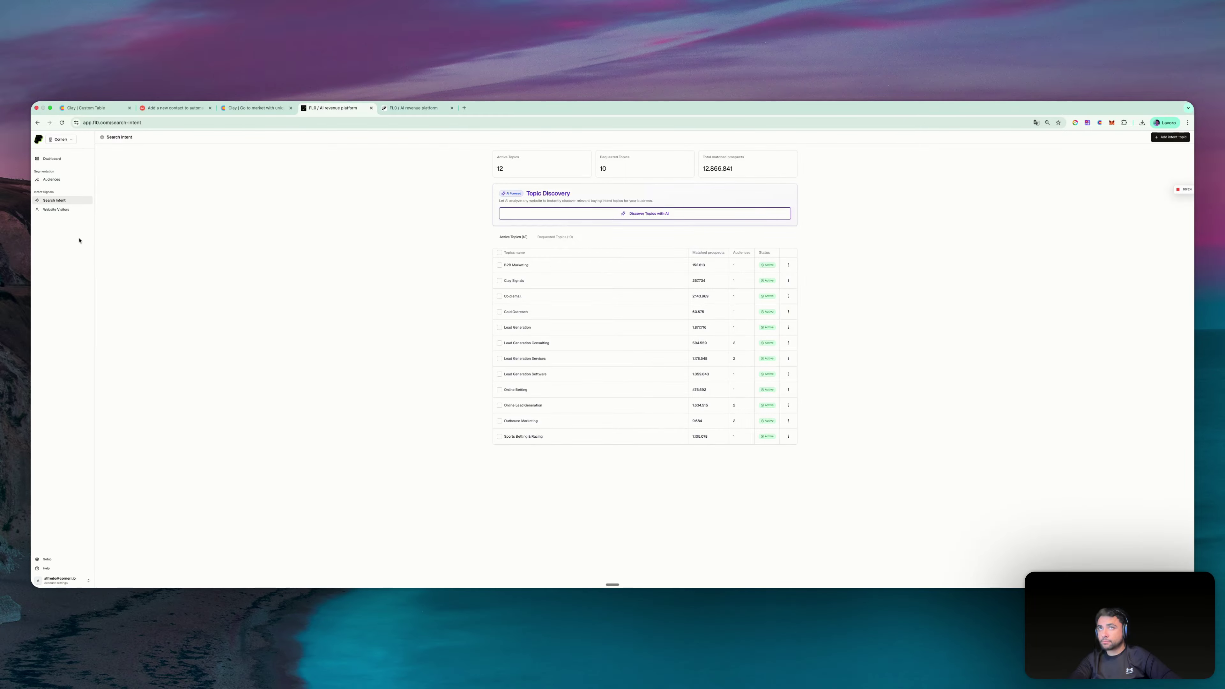
scroll(52, 211, "up", 5)
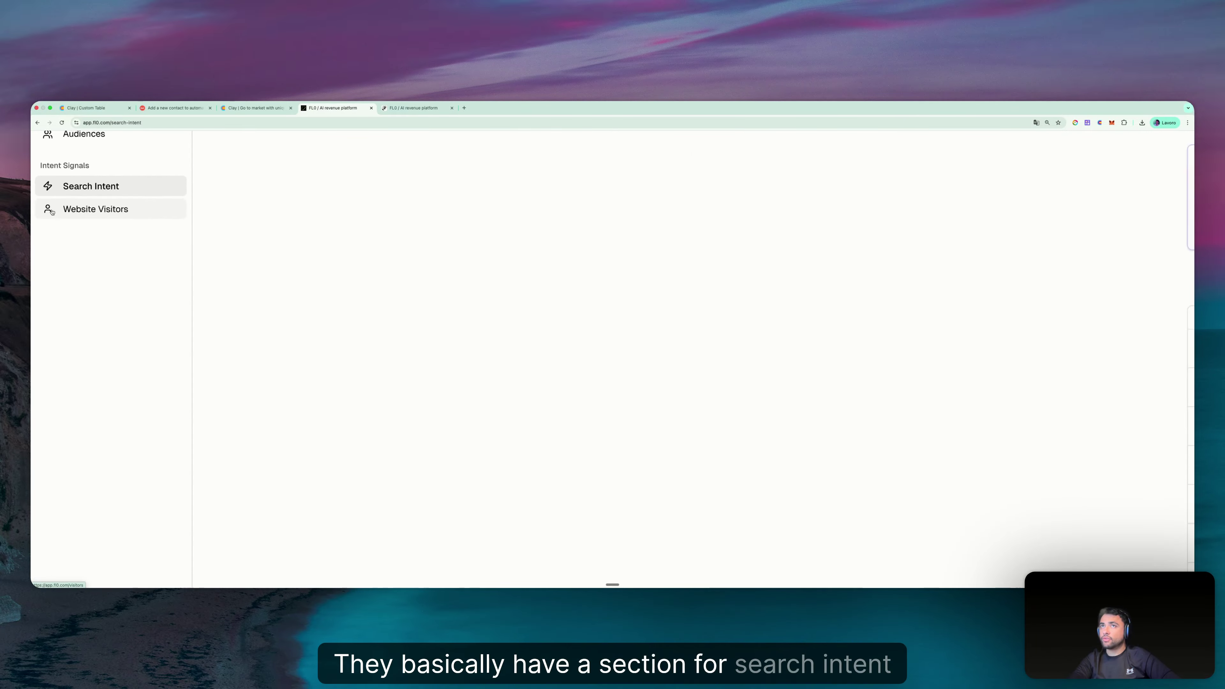
scroll(52, 212, "down", 5)
left_click(56, 208)
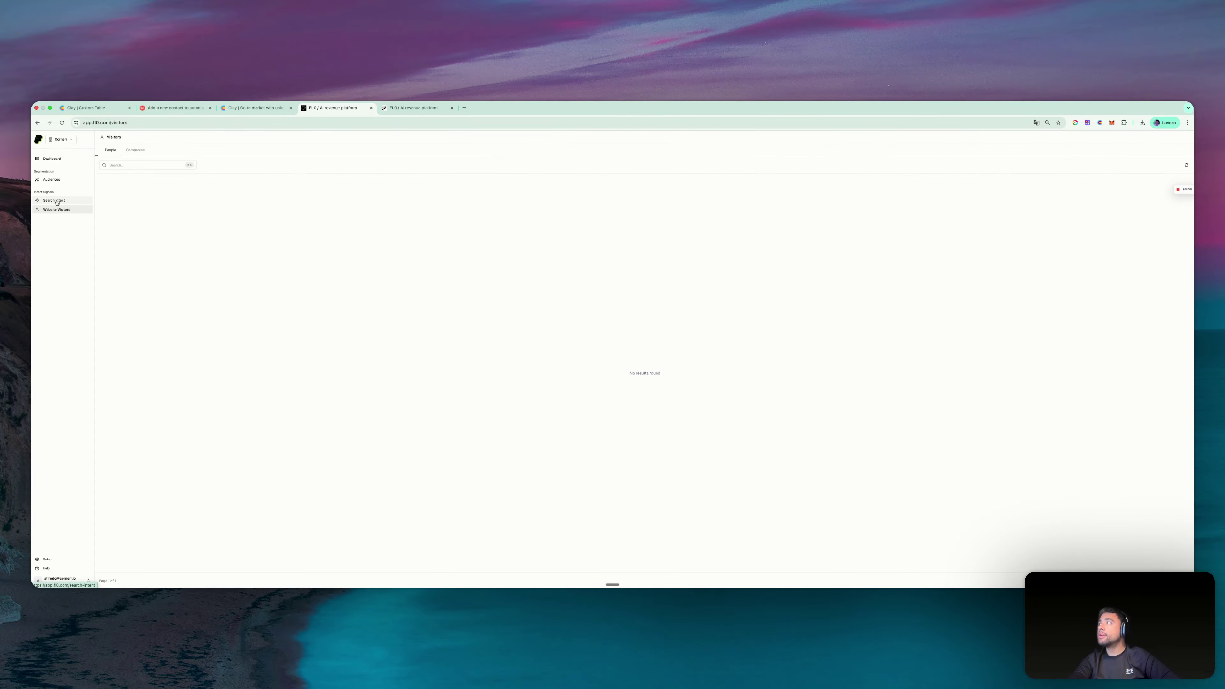
left_click(54, 200)
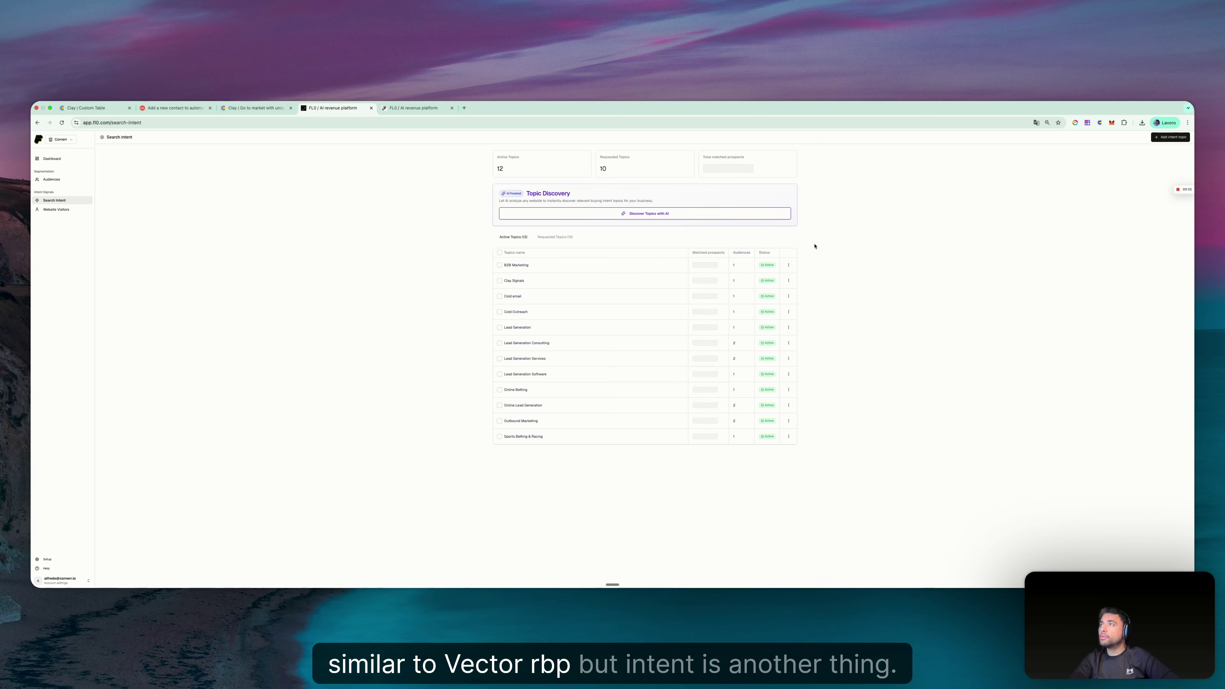
Search the intent topics for "hubspot", select the Hubspot topic, and discard the selection without adding it
left_click(1169, 137)
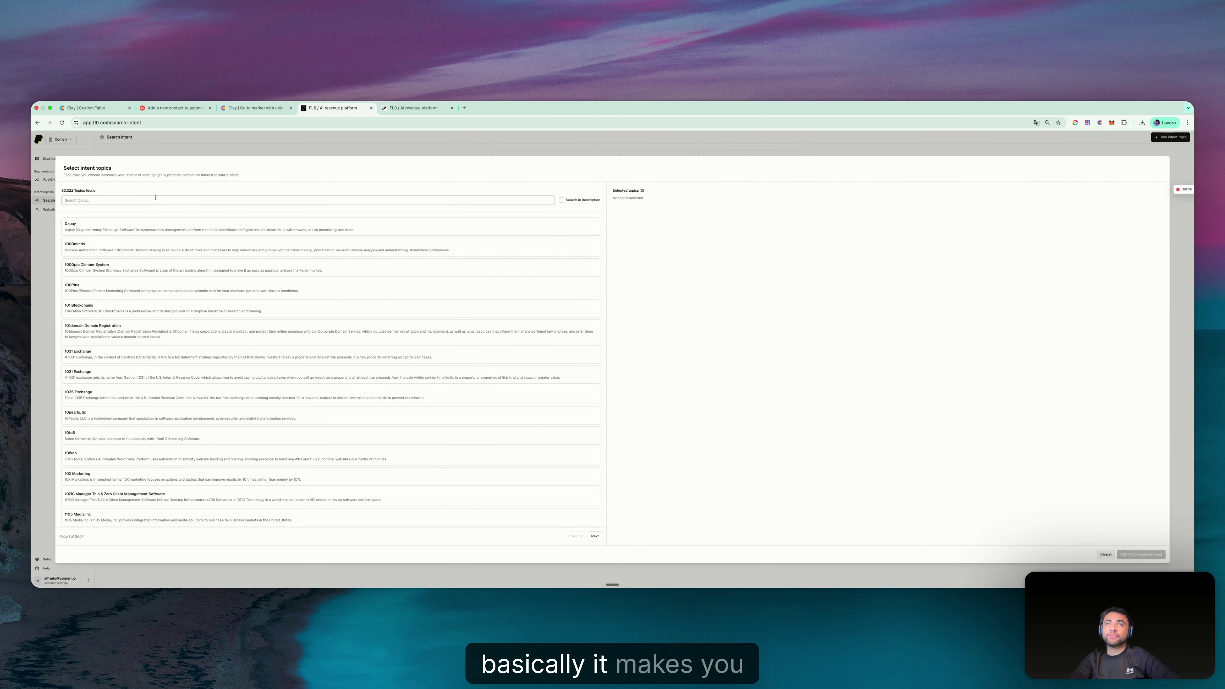
type("hus")
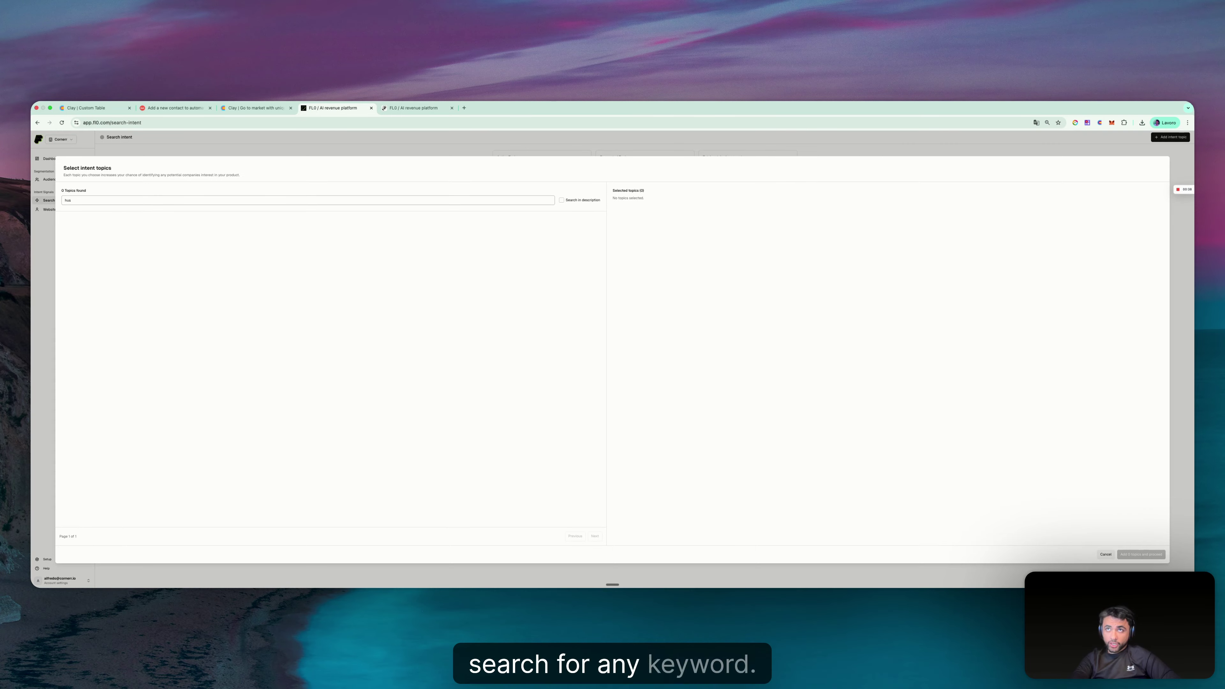
type("pot")
key("BackSpace")
key("BackSpace")
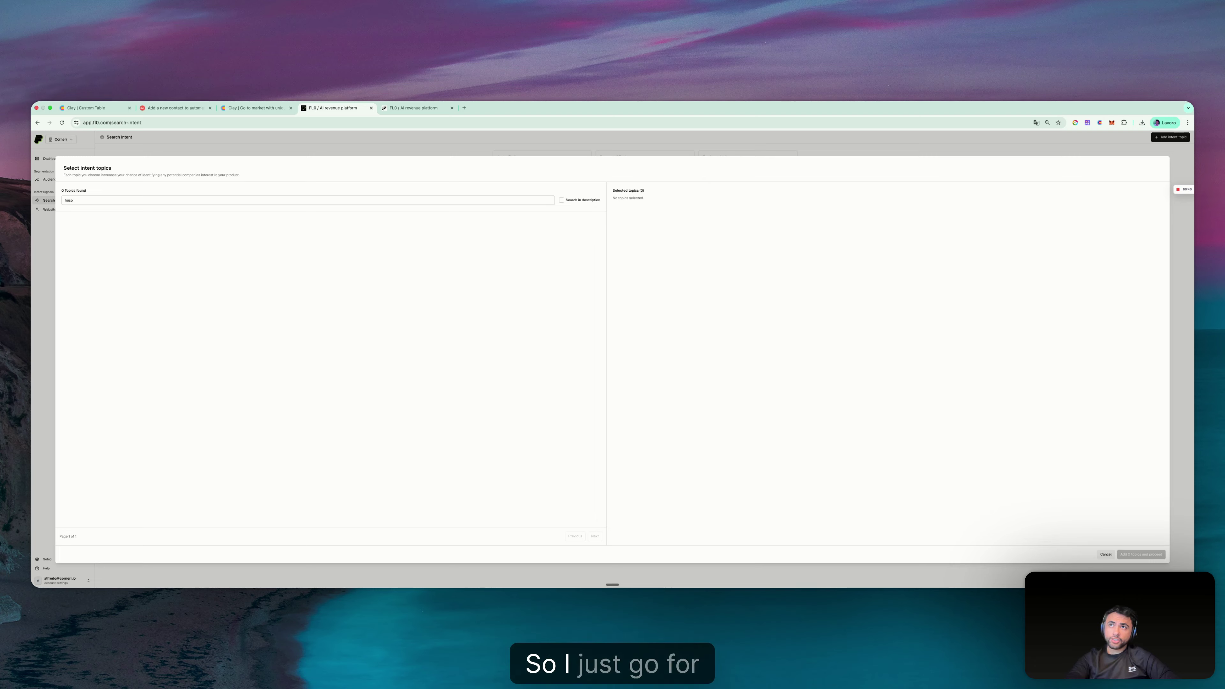
type("bspot")
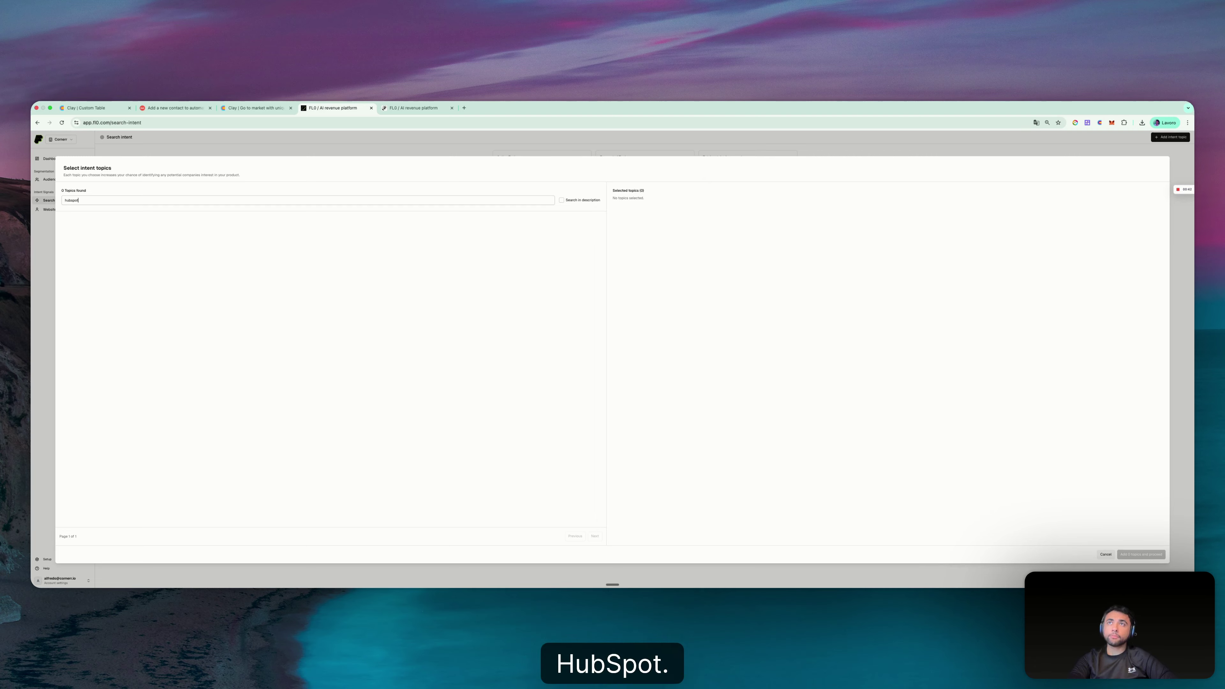
left_click(113, 230)
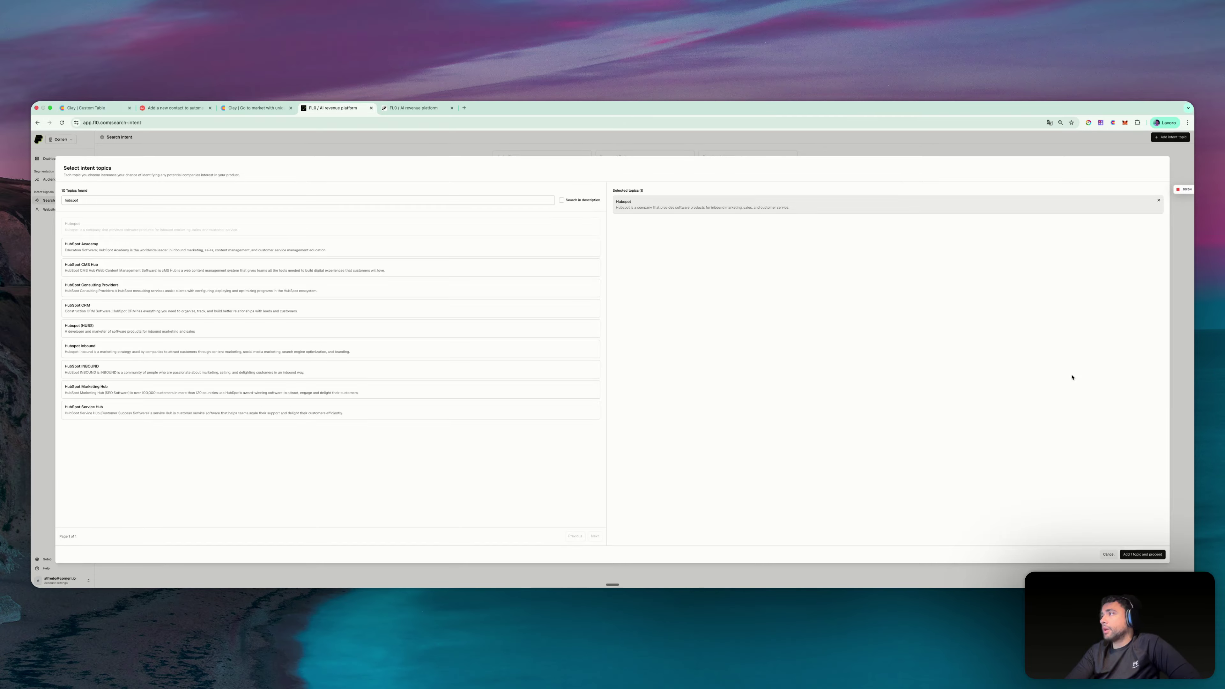
left_click(588, 153)
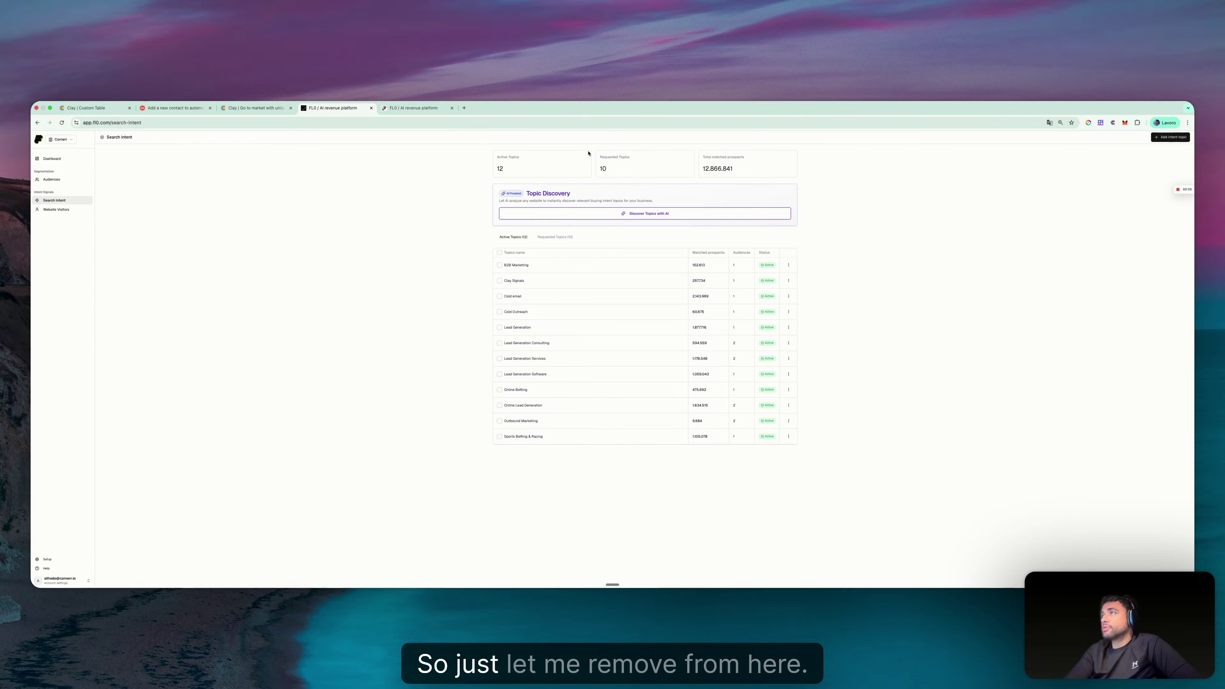
Review the list of active intent topics and open the Outbound Marketing audience
scroll(554, 299, "up", 5)
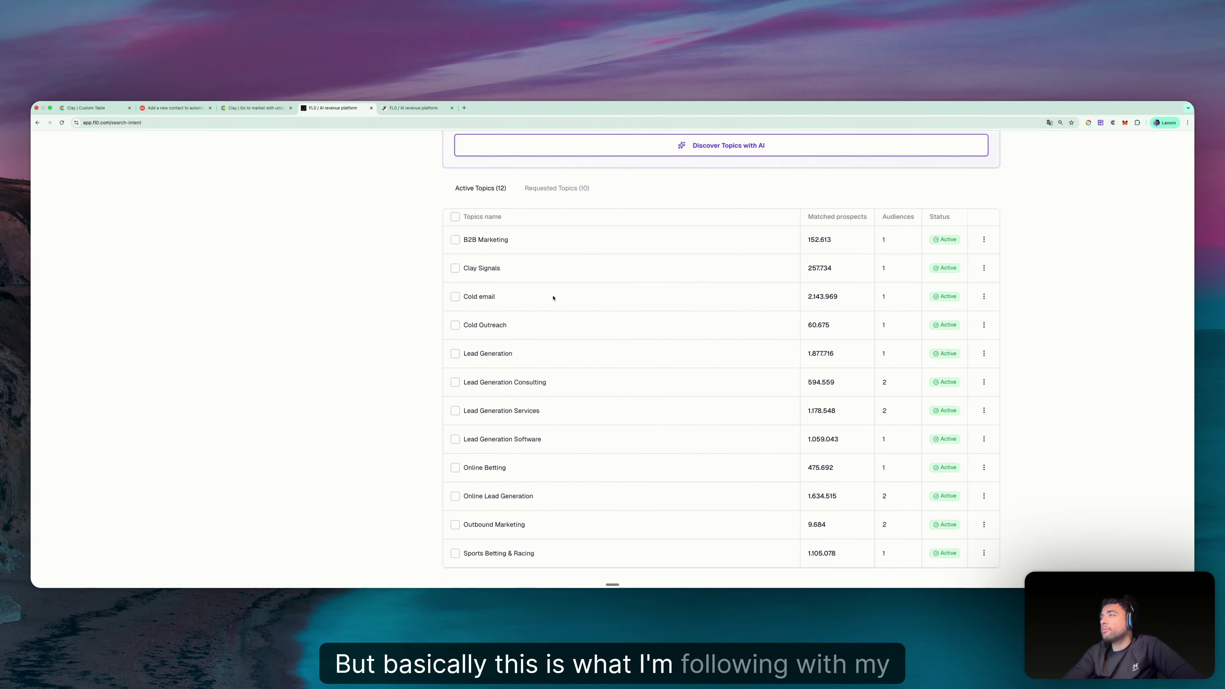
scroll(553, 297, "right", 5)
scroll(554, 298, "down", 1)
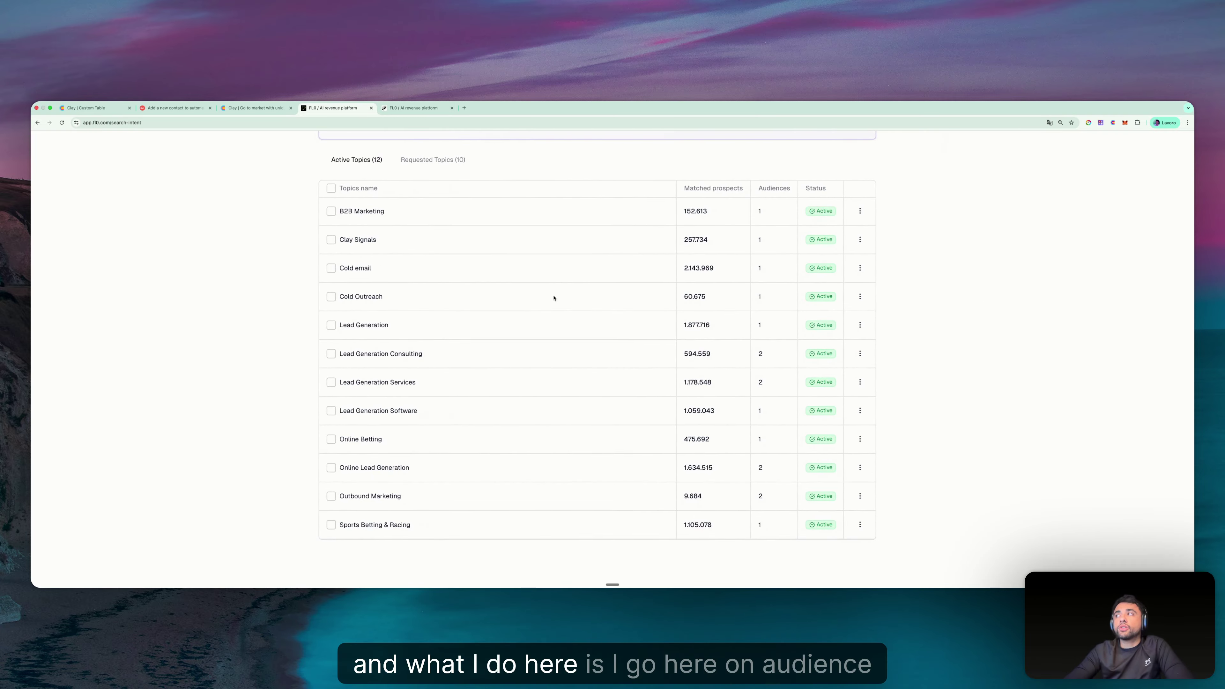
scroll(554, 297, "down", 5)
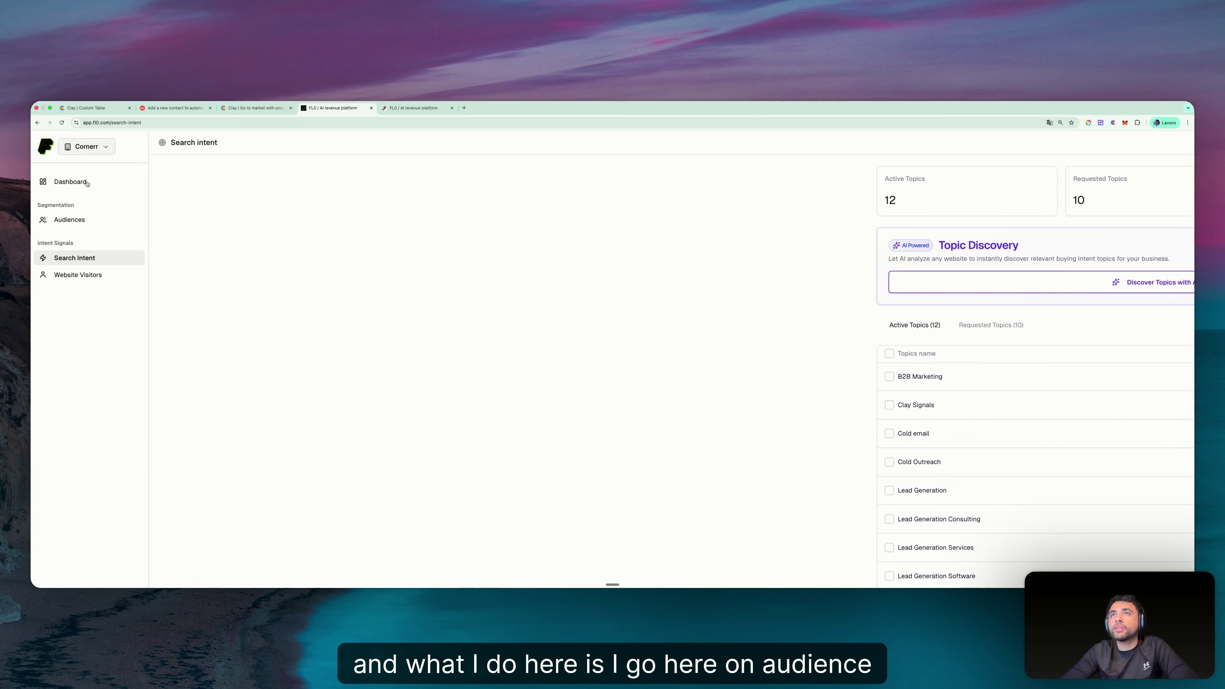
left_click(78, 226)
left_click(338, 182)
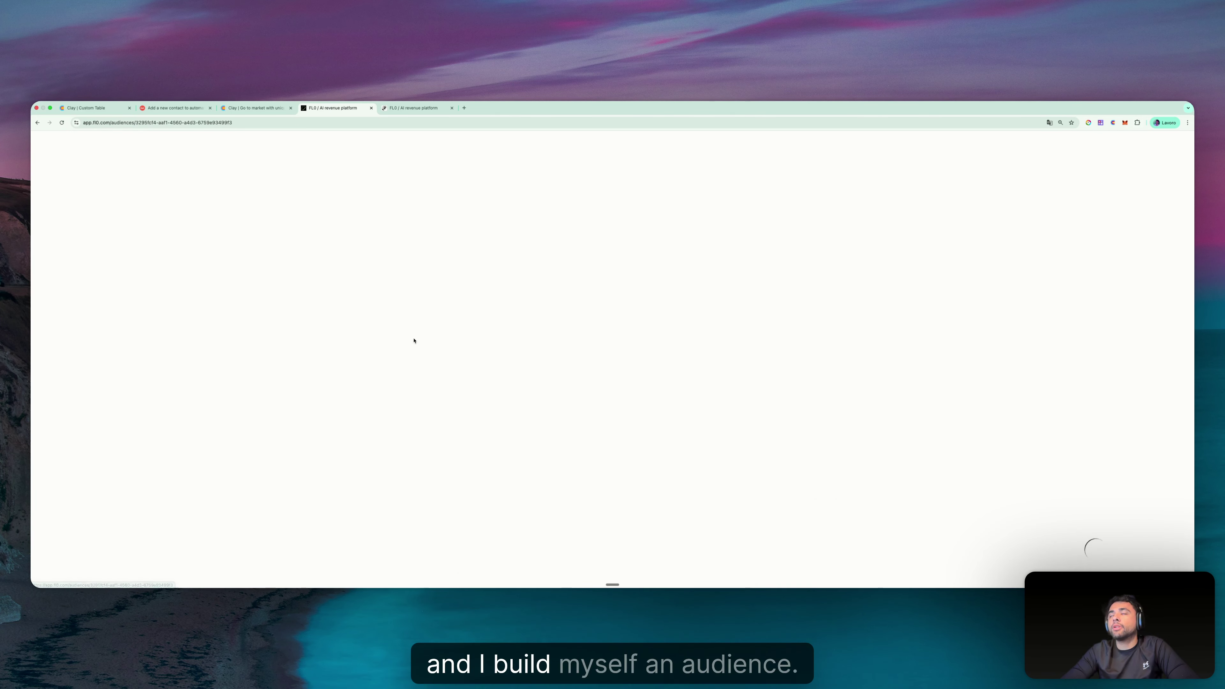
key("super+minus")
key("super+minus")
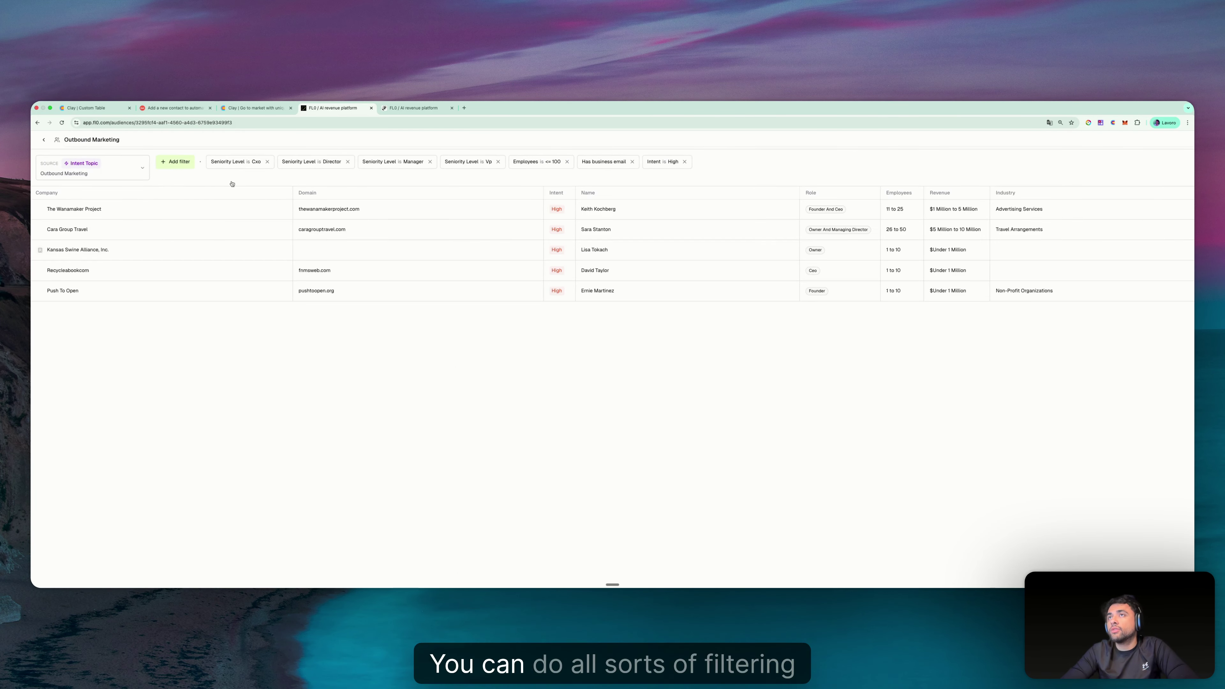
Inspect the person filter options available for the Outbound Marketing audience without changing them
left_click(174, 167)
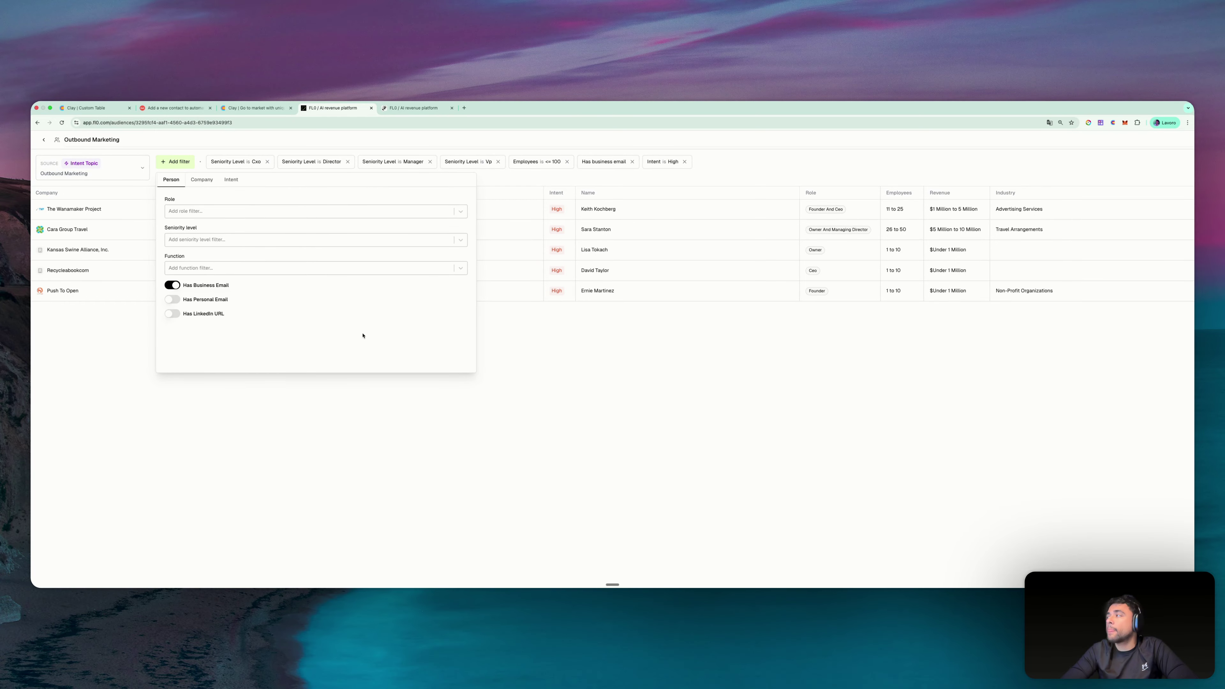
left_click(636, 380)
scroll(759, 236, "right", 10)
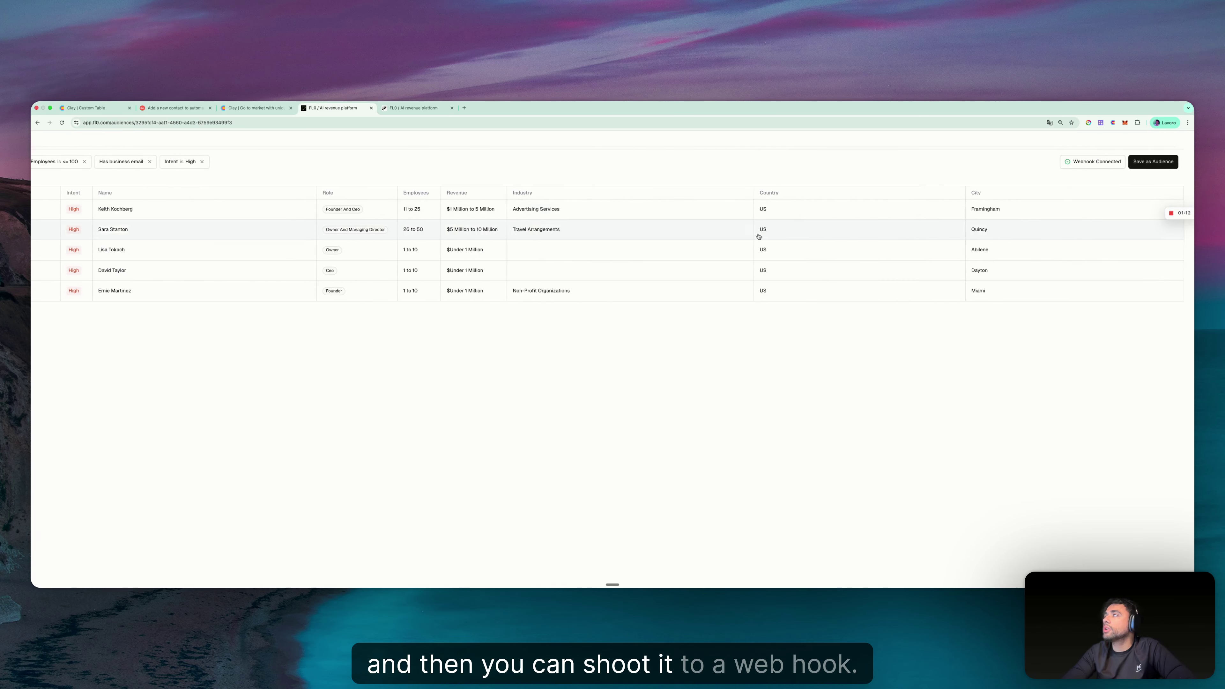
Inspect the audience's webhook settings alongside the Clay custom table, and close the settings without saving
left_click(1109, 164)
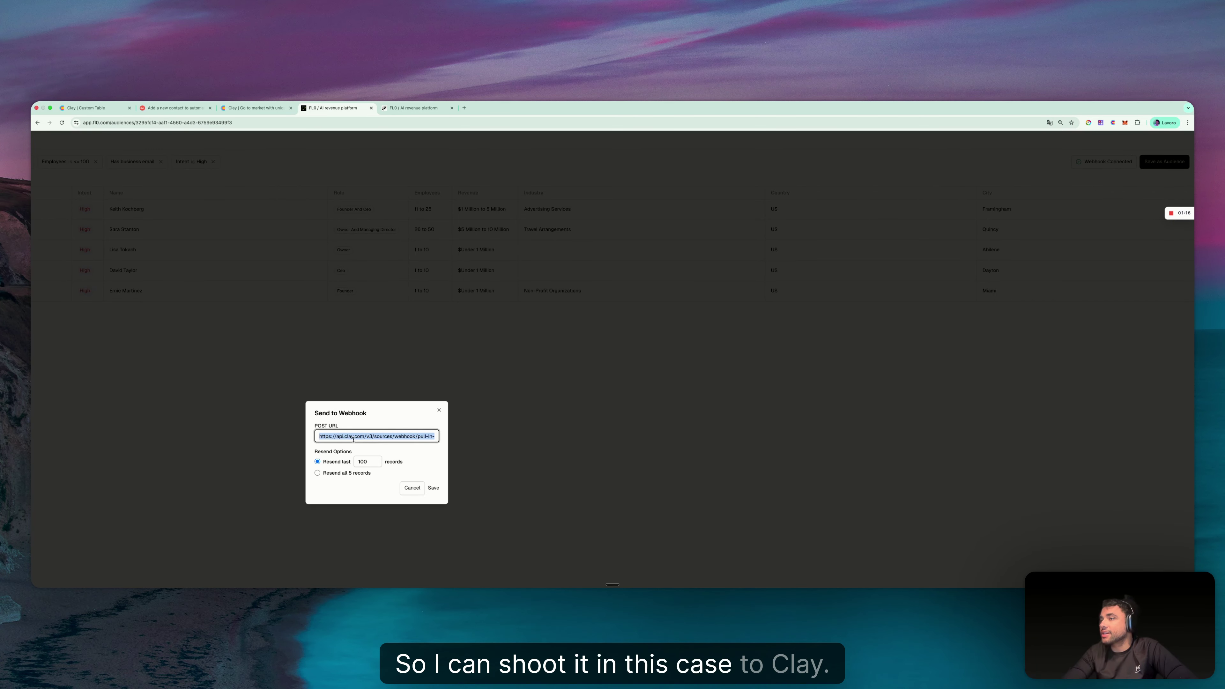
left_click(253, 108)
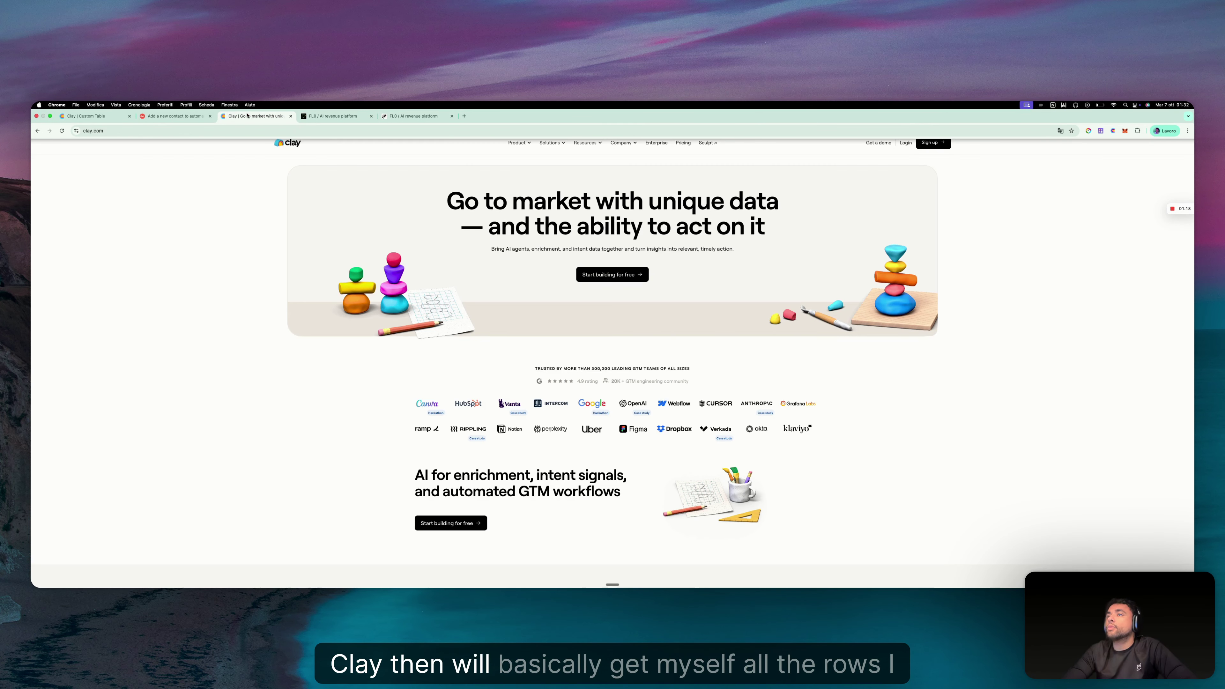
left_click(85, 108)
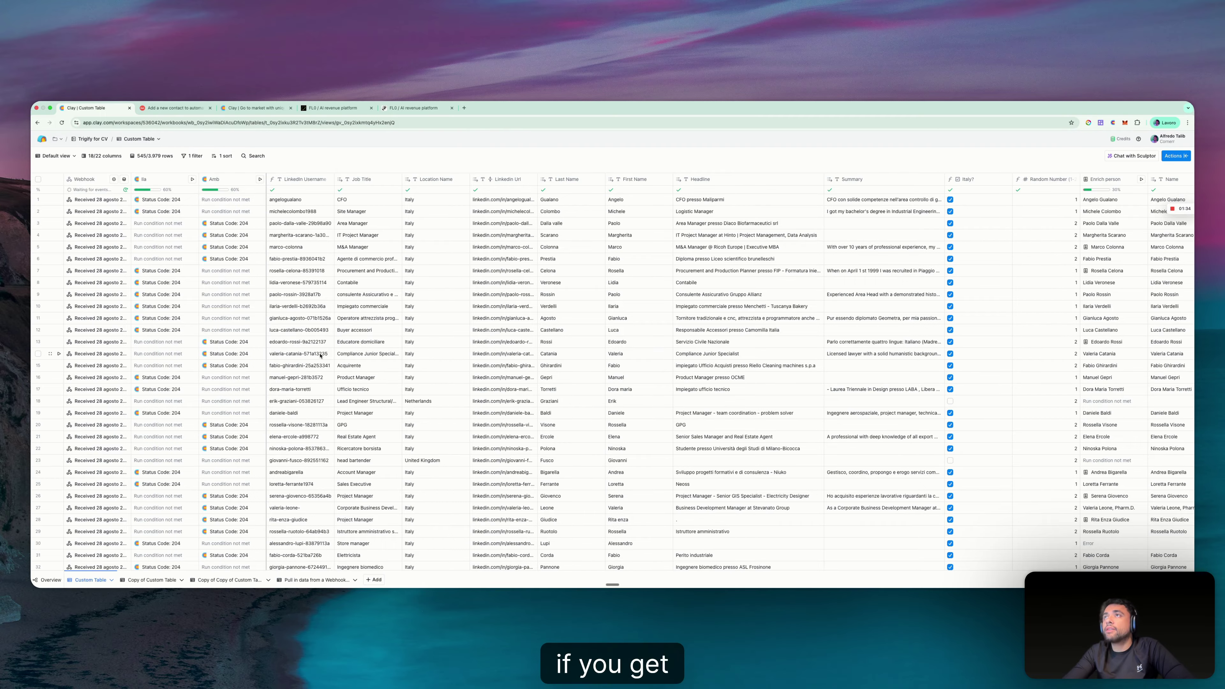
left_click(317, 109)
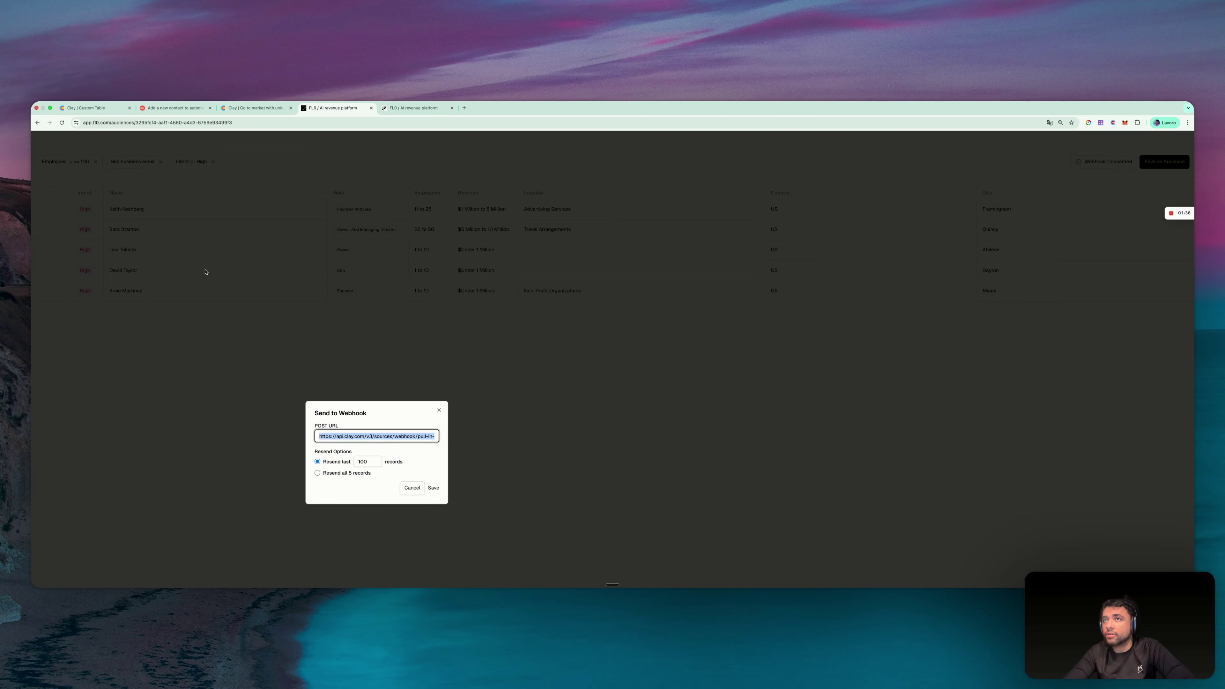
left_click(439, 410)
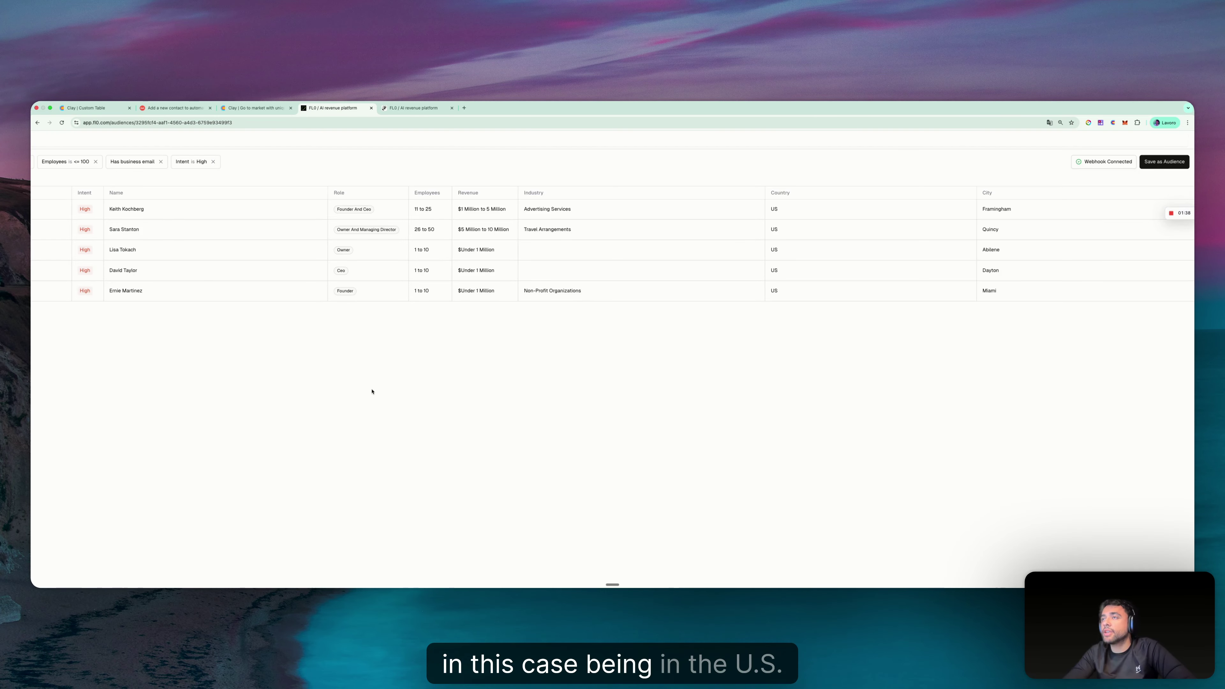
In the Clay custom table, start a new enrichment column by searching for "employee" and choosing Find Employees at Company
scroll(241, 290, "left", 5)
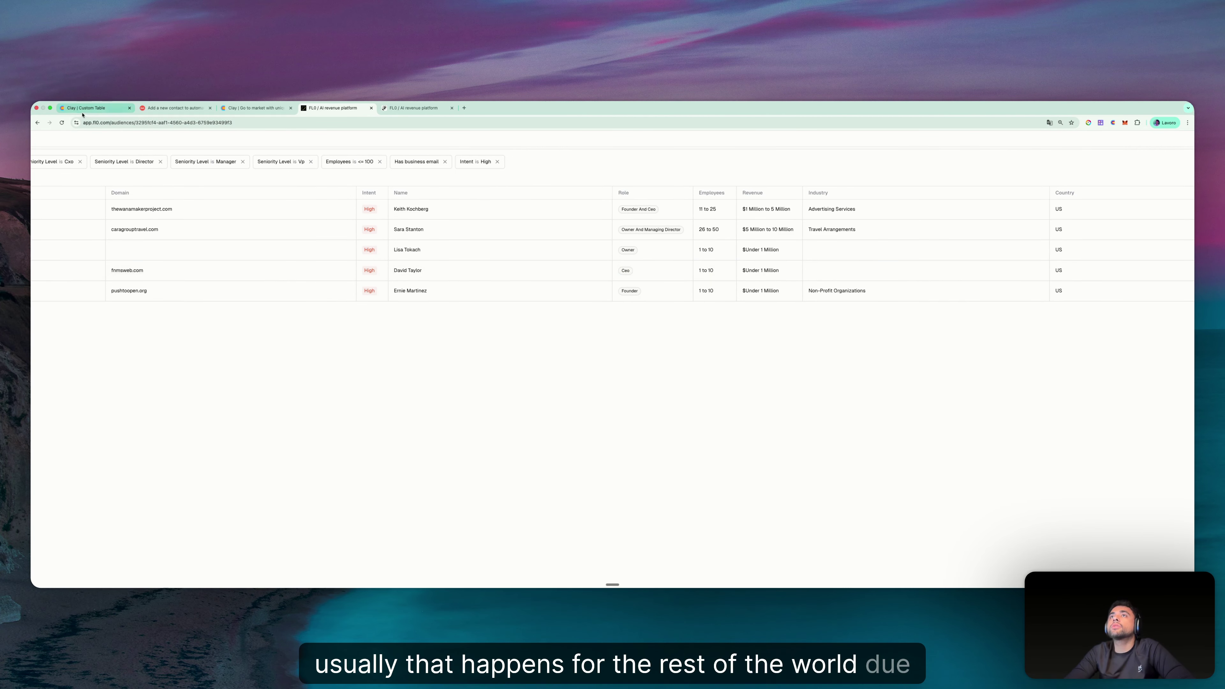
left_click(86, 107)
scroll(498, 387, "right", 6)
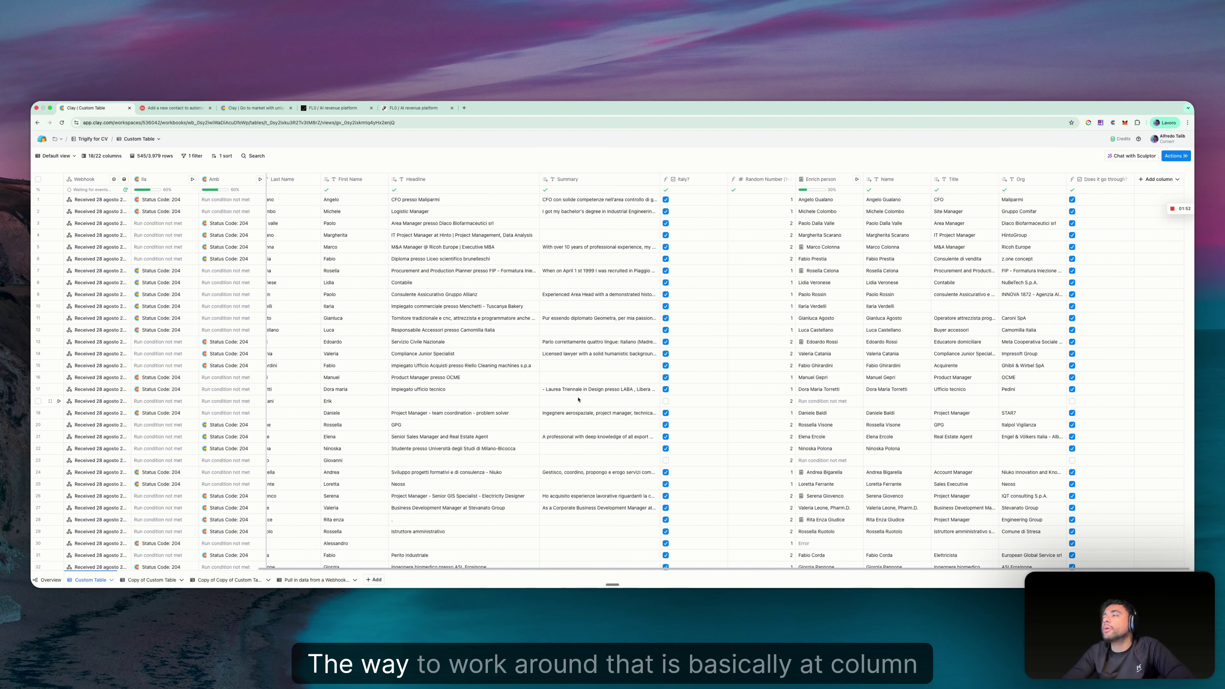
left_click(1162, 178)
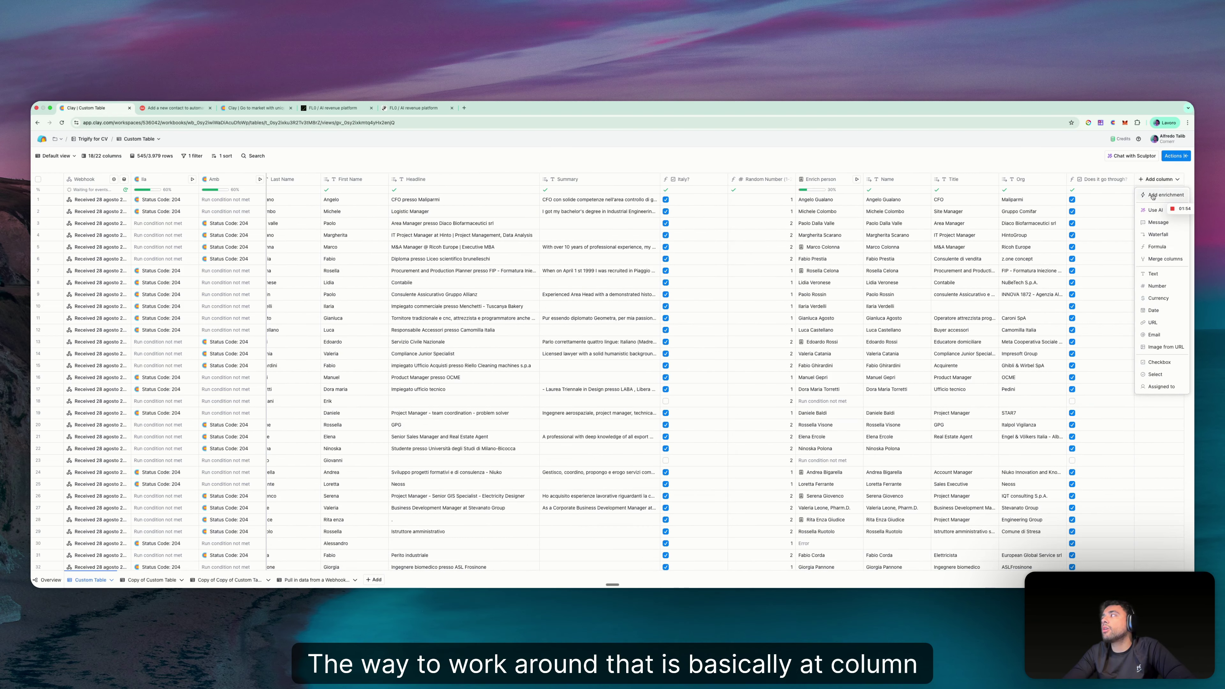
left_click(1155, 199)
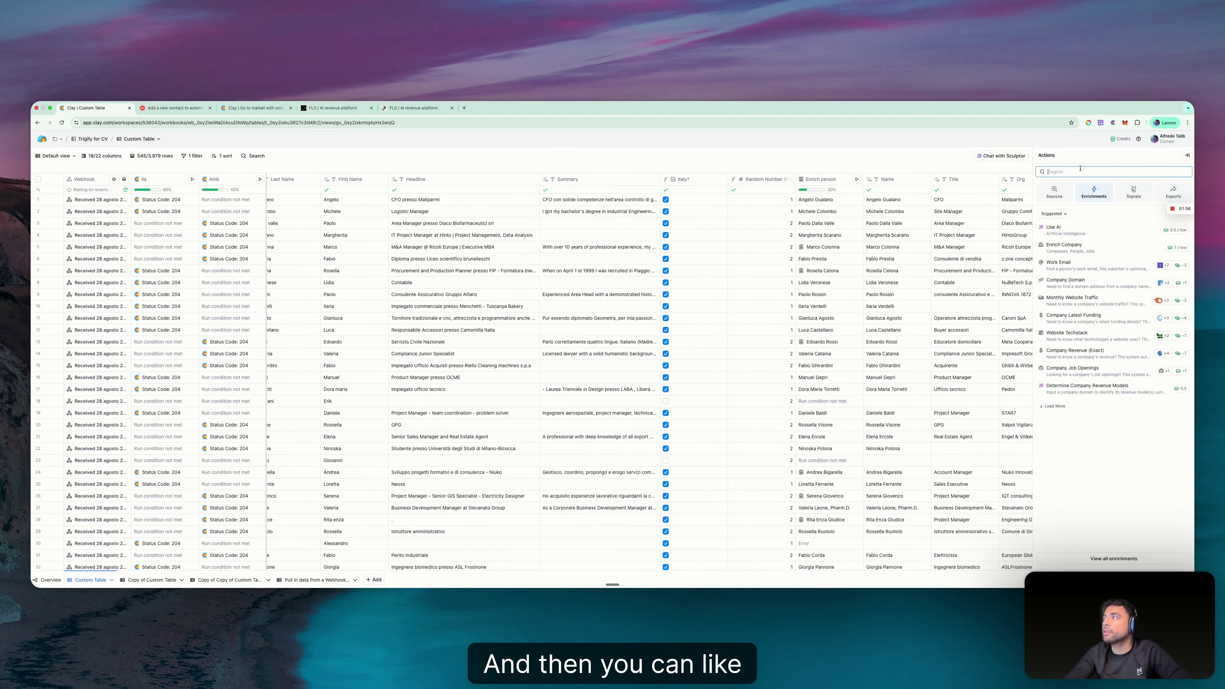
type("empl")
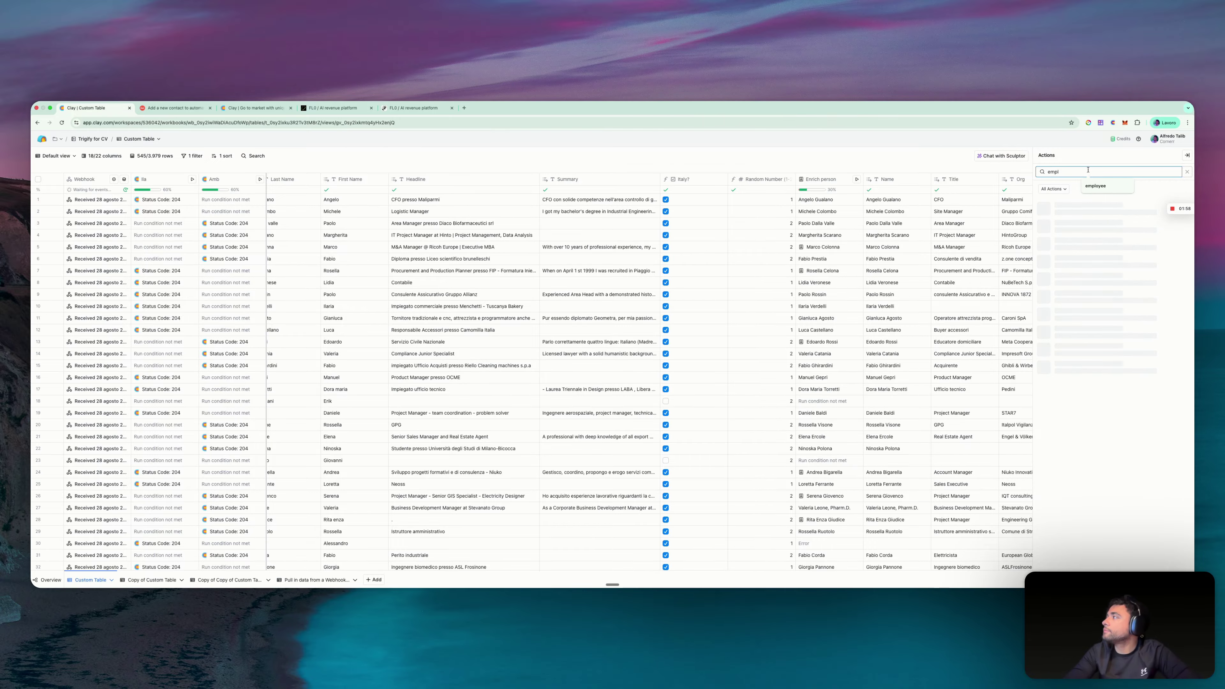
type("oyee")
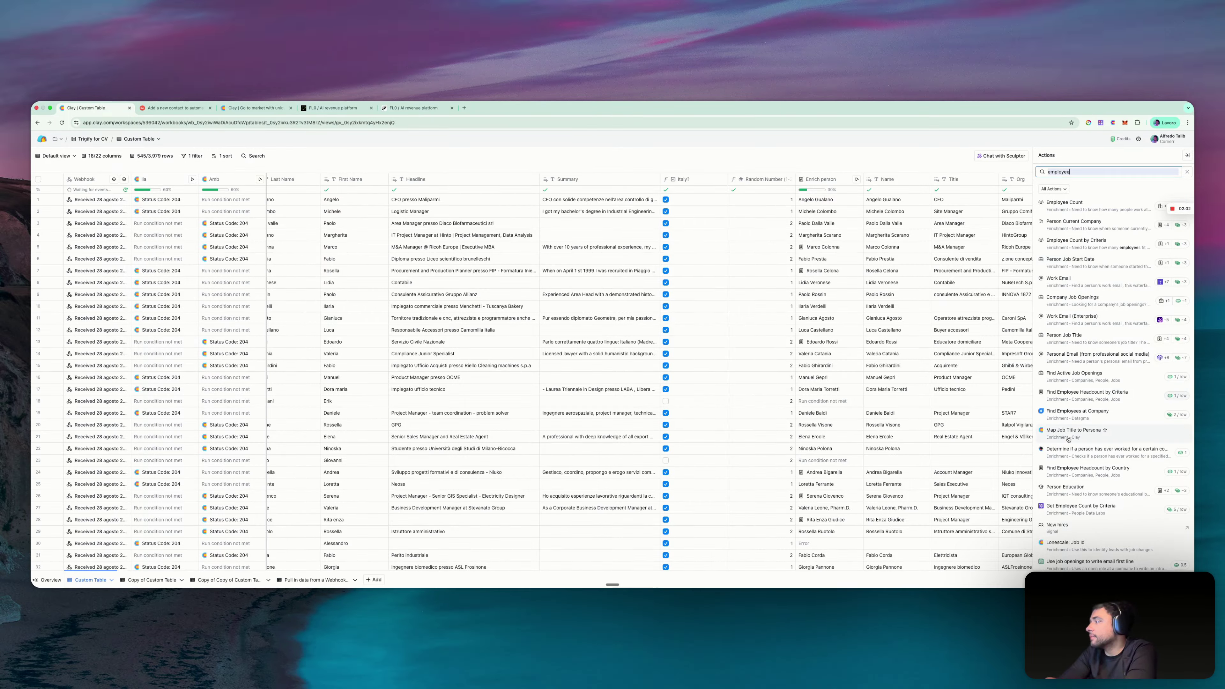
left_click(1090, 412)
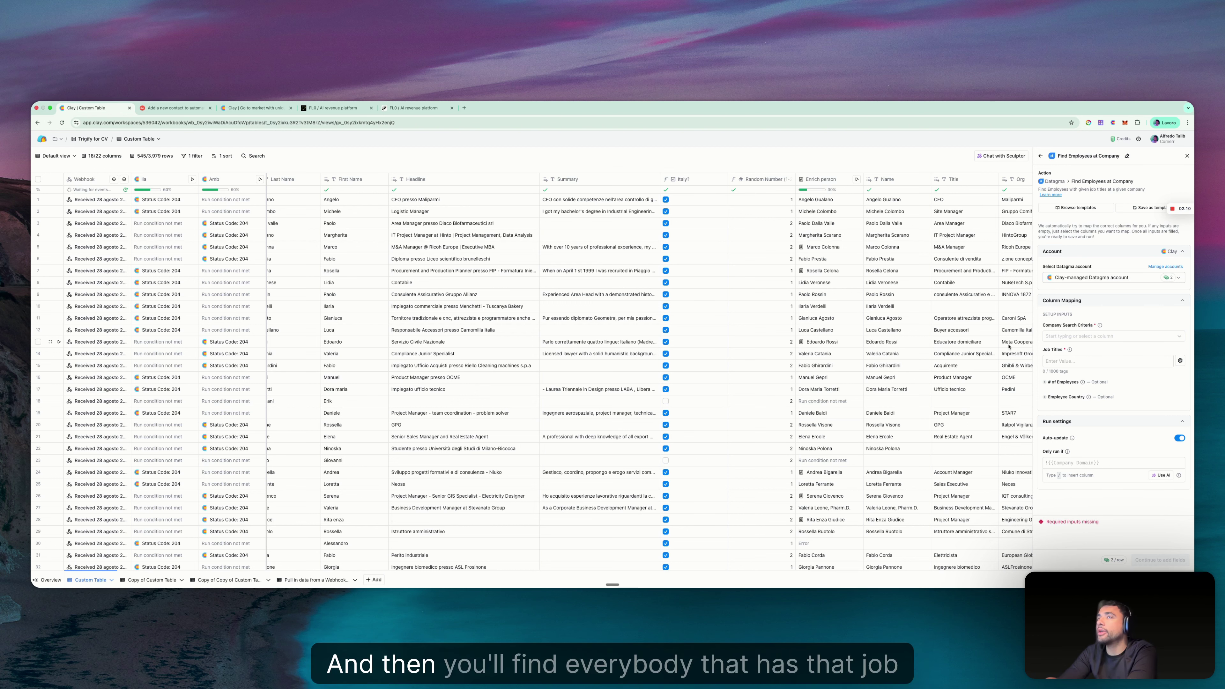
Open the settings of the Clay table's Webhook column to view its webhook URL
scroll(849, 278, "right", 4)
scroll(859, 285, "down", 2)
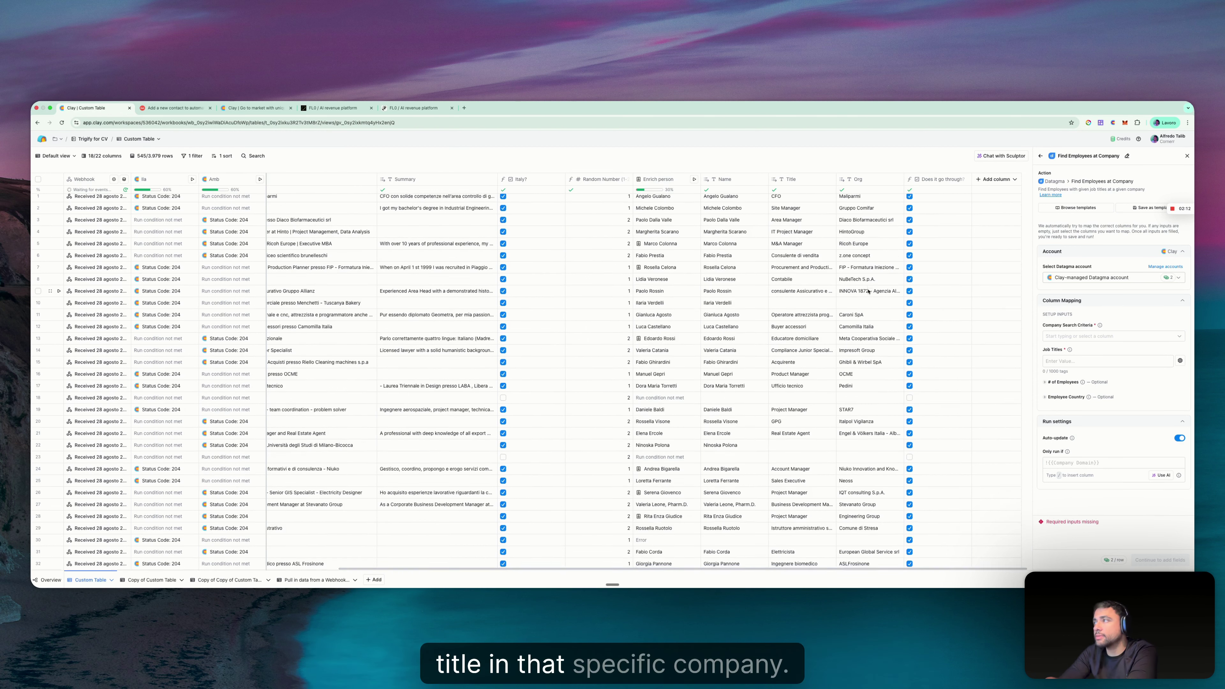
scroll(868, 291, "up", 2)
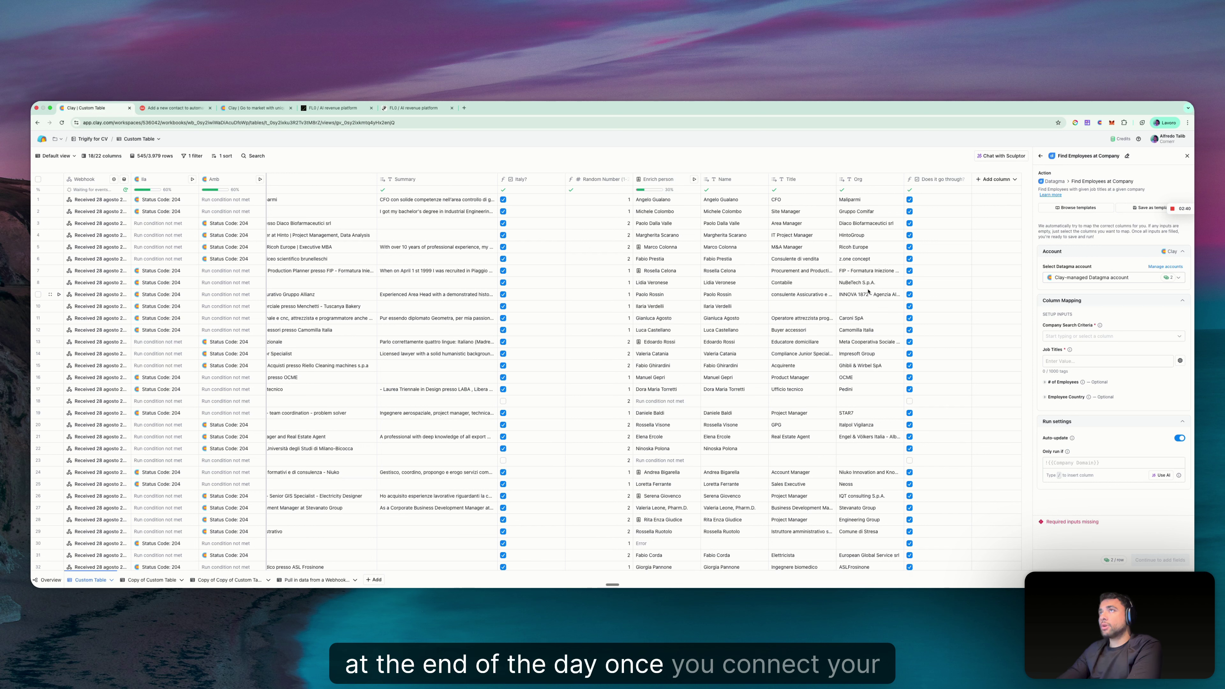
left_click(125, 180)
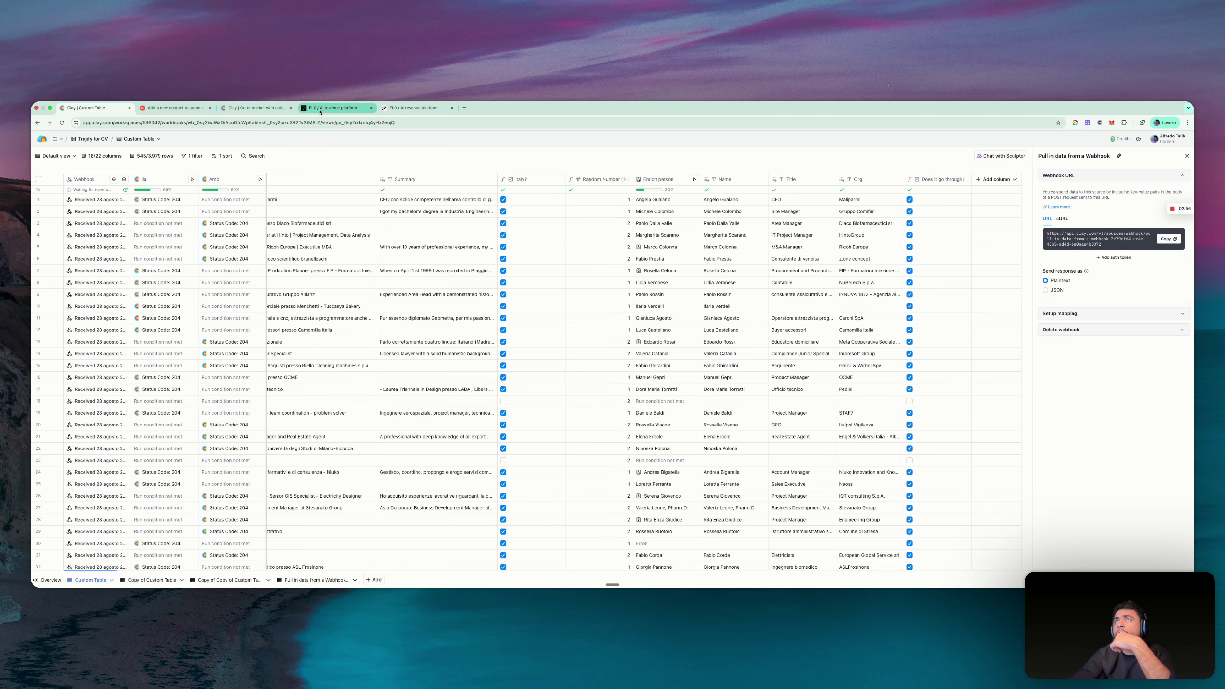
Switch to the GetSales API documentation page on adding a new contact to an automation
left_click(174, 107)
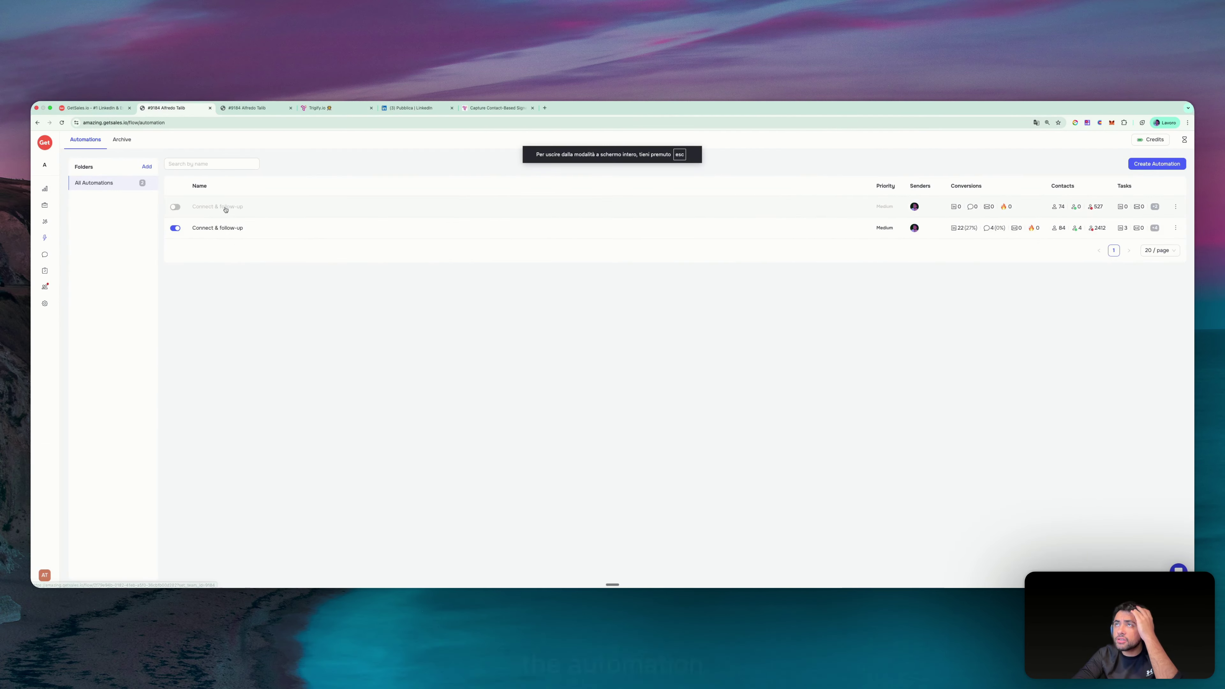
key("ctrl+Right")
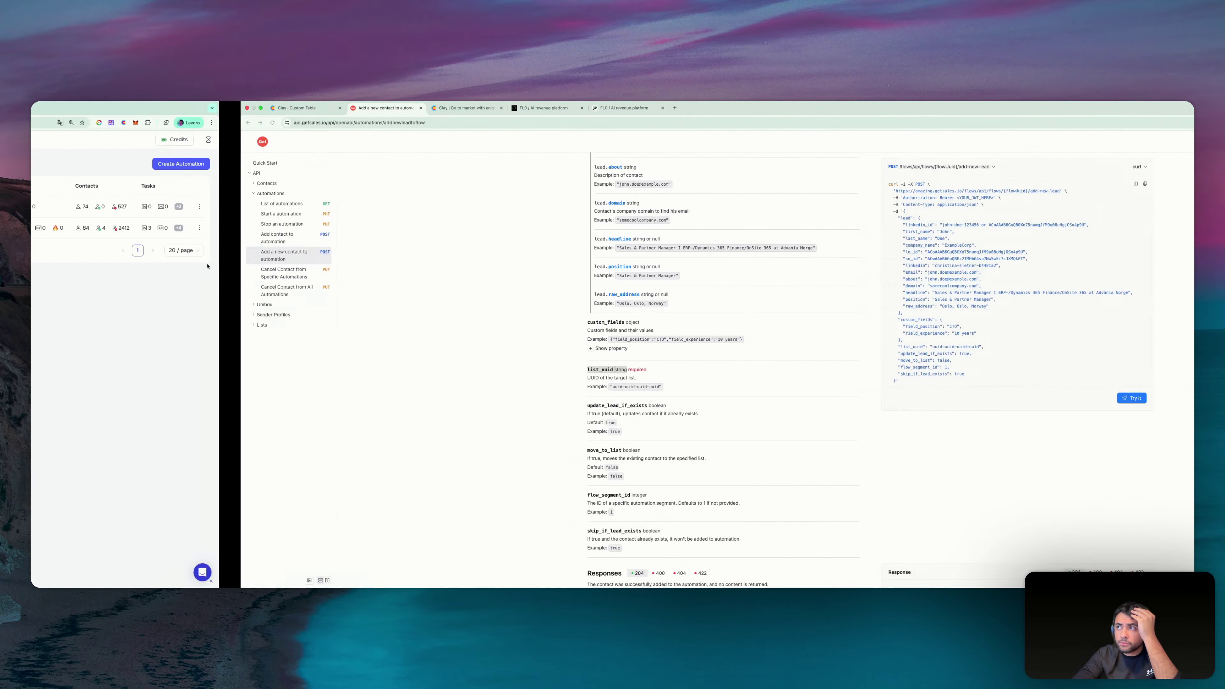
Return to the Clay custom table and review the endpoint, body and headers of the HTTP API column beside Webhook
left_click(237, 110)
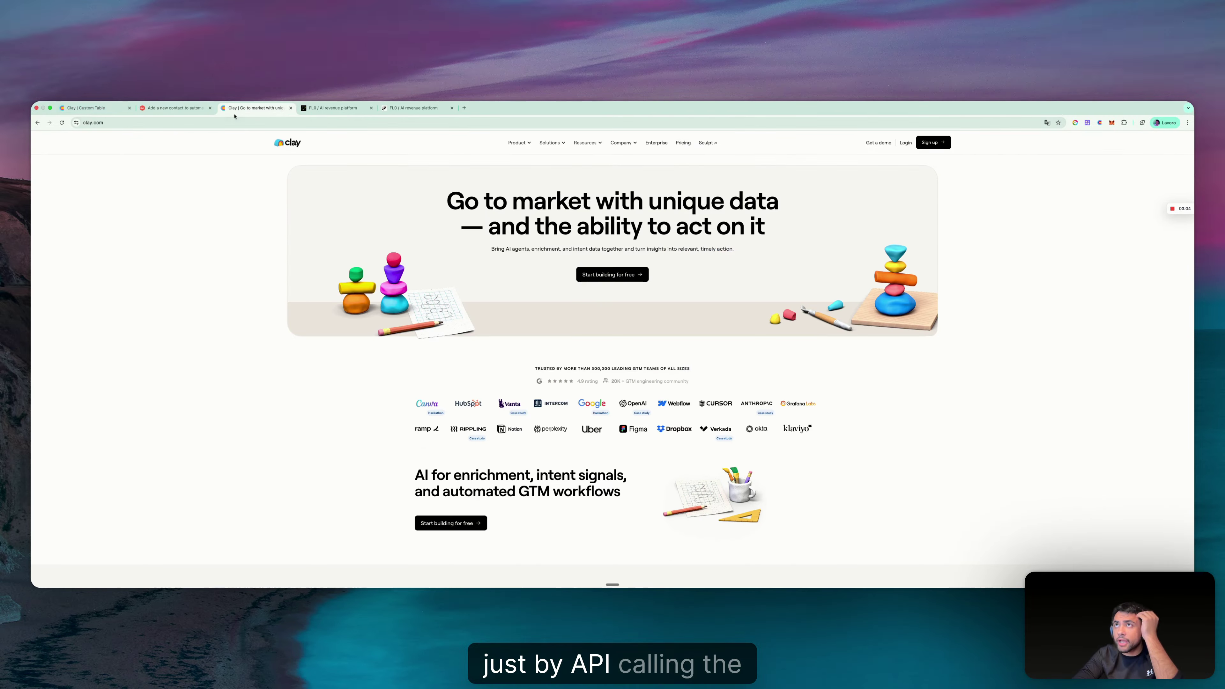
left_click(91, 110)
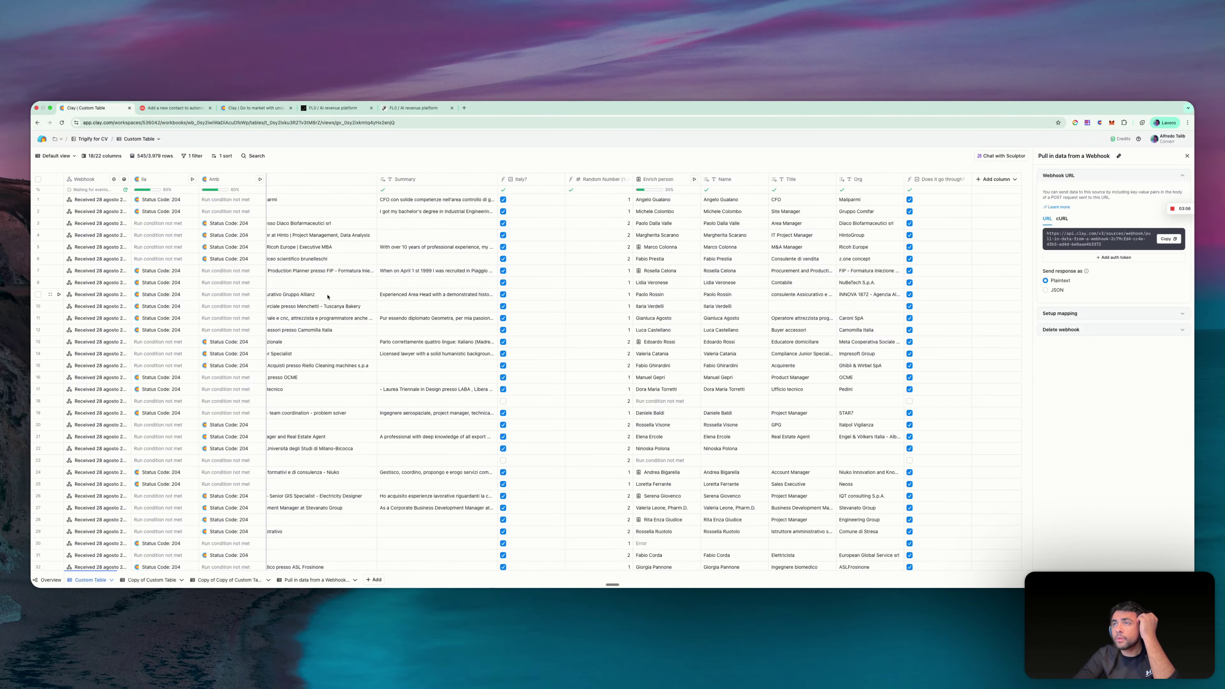
left_click(163, 182)
left_click(149, 195)
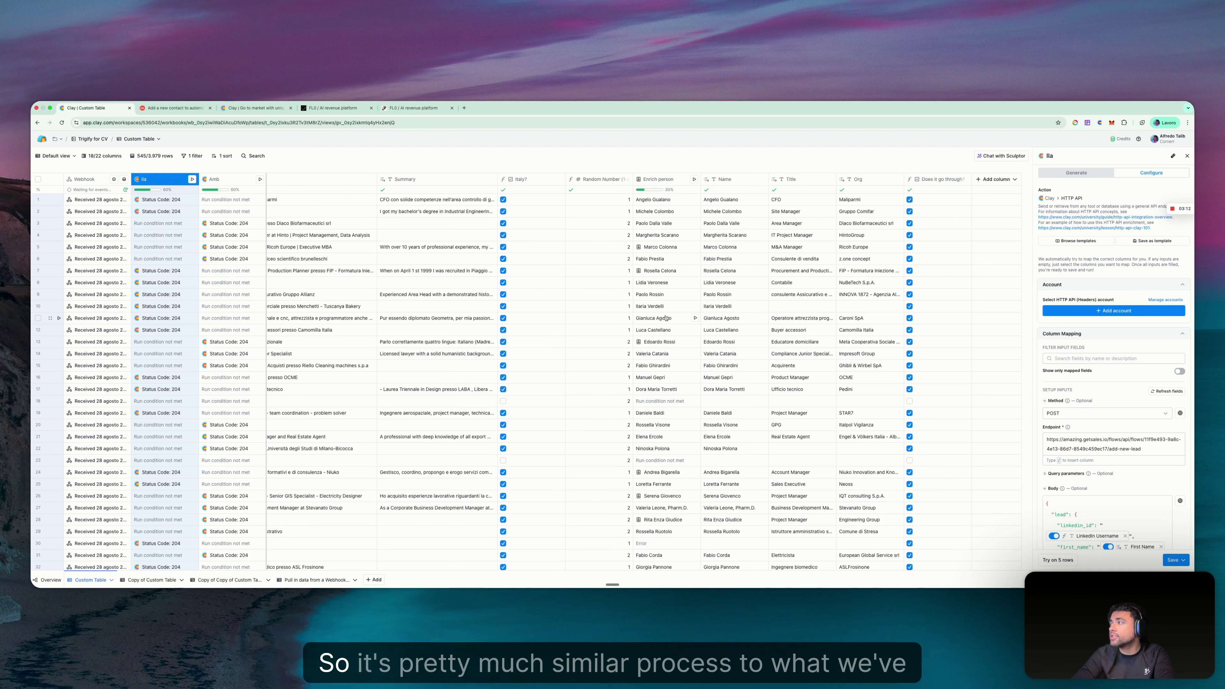
scroll(1164, 478, "down", 5)
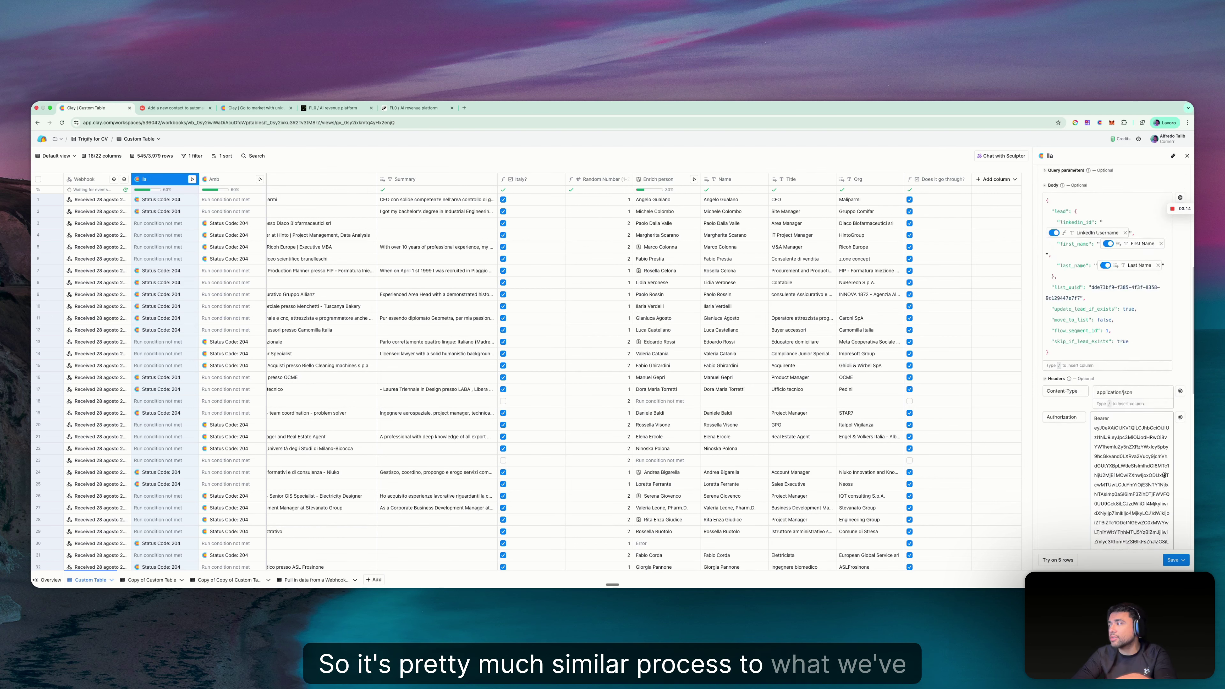
scroll(1164, 477, "up", 6)
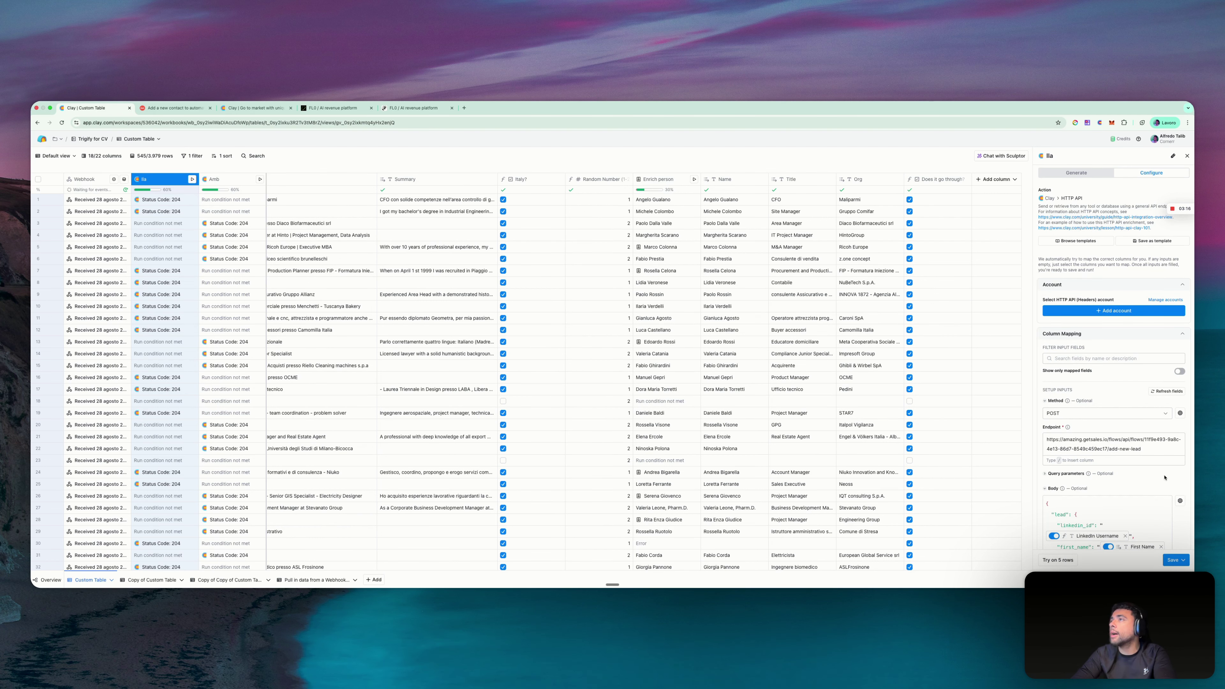
Switch to the Fl0 audience page listing the high-intent contacts
left_click(328, 108)
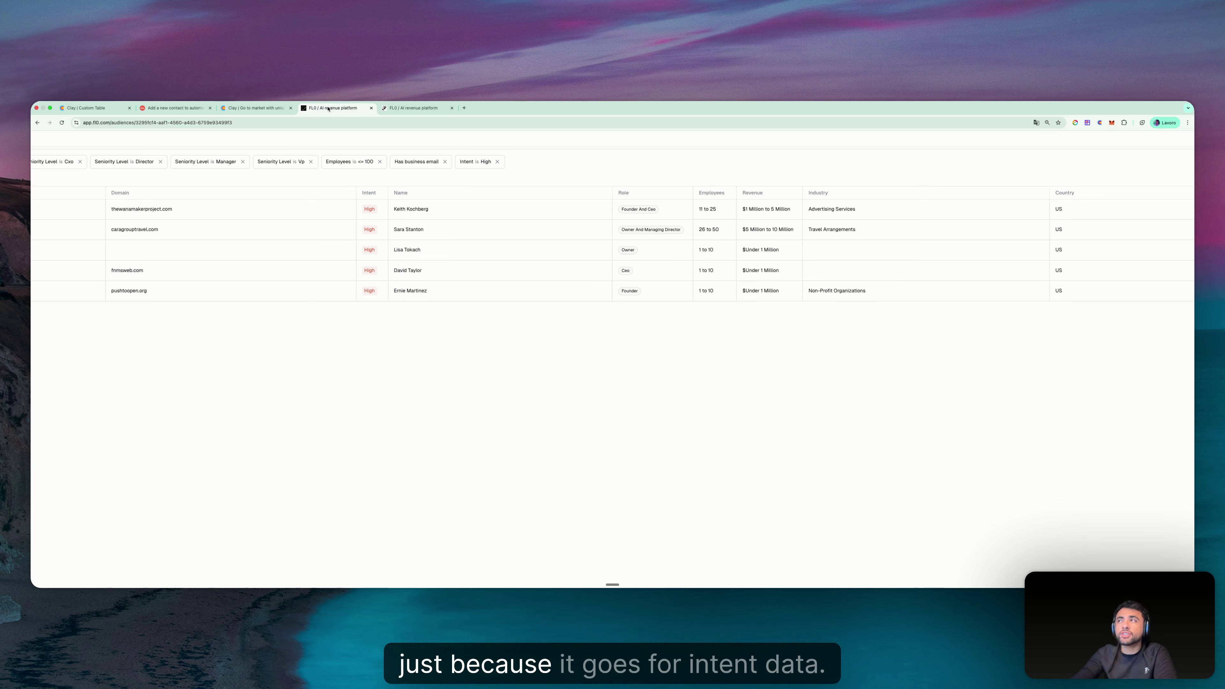